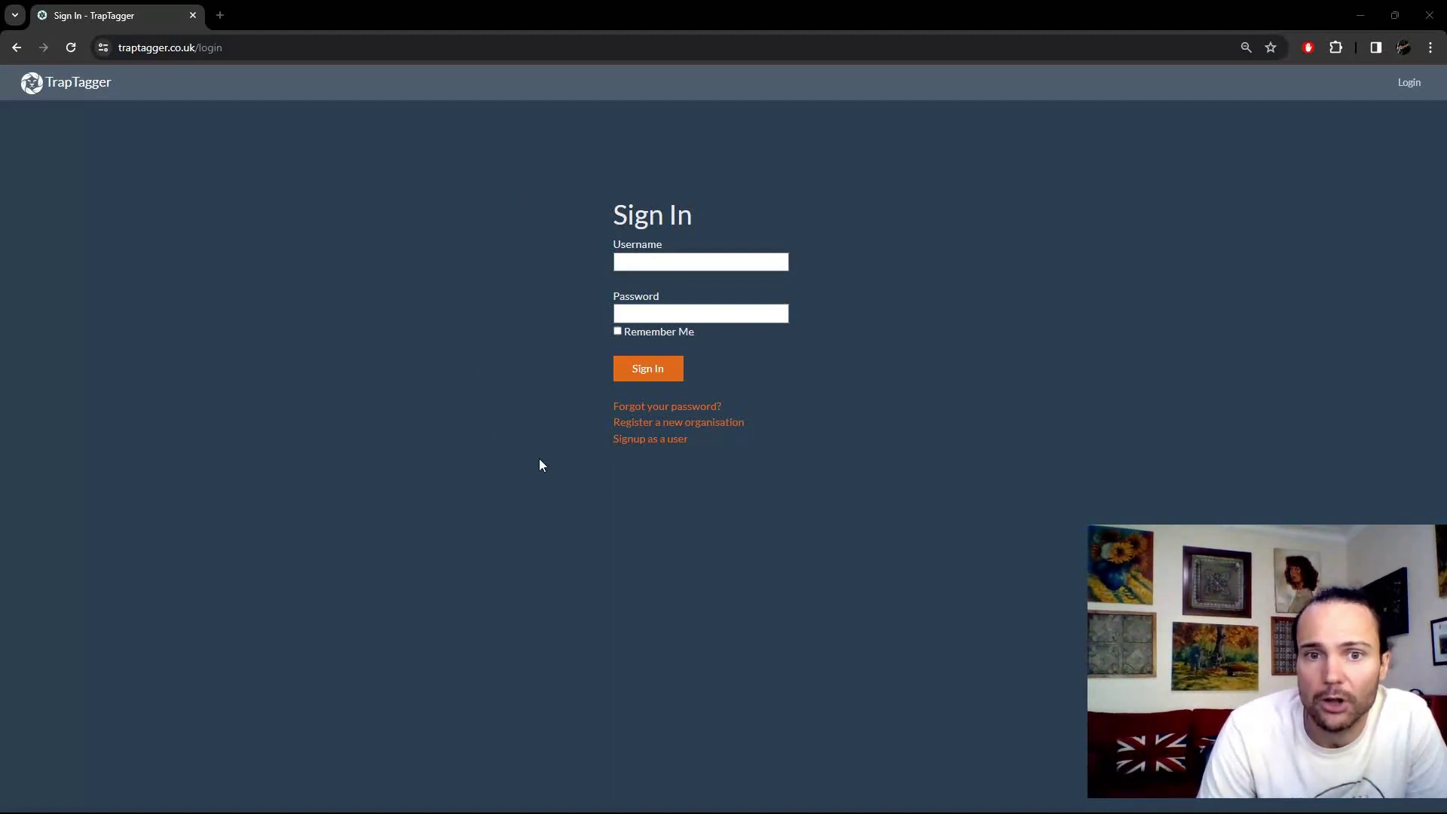
Step: Back out of the organisation registration form to sign-in, then open the user sign-up form instead
left_click(735, 428)
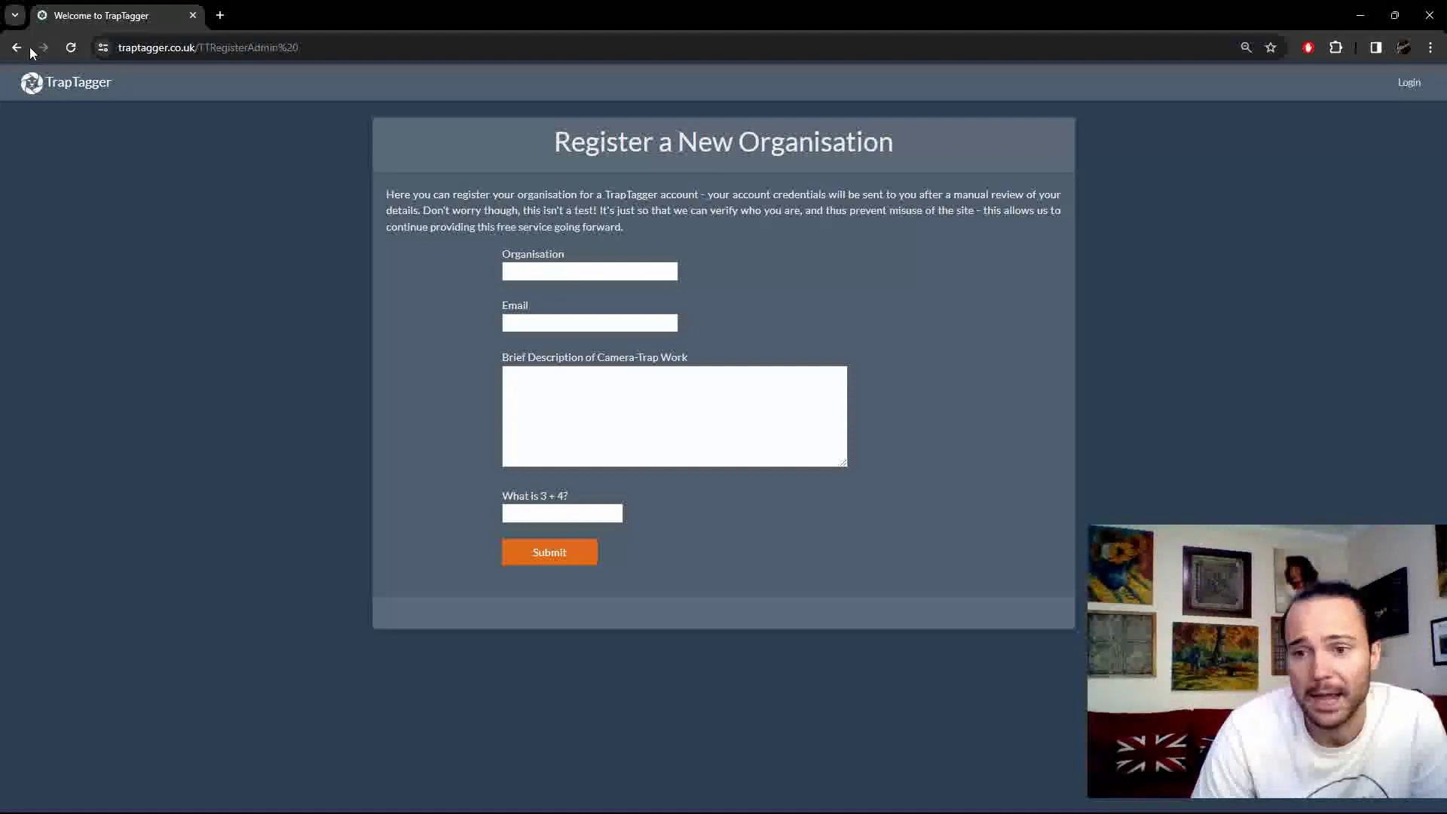
left_click(16, 46)
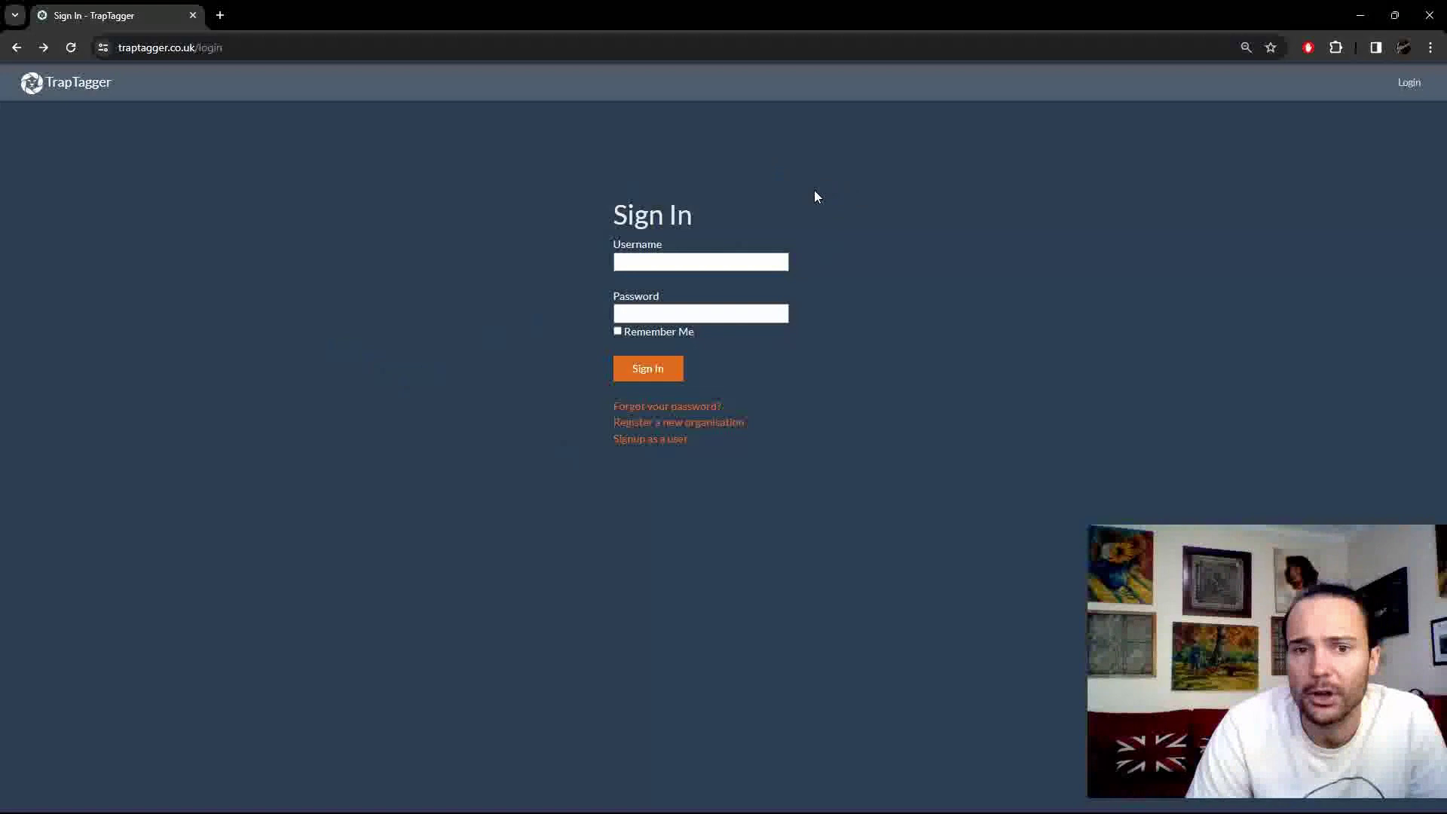
left_click(648, 448)
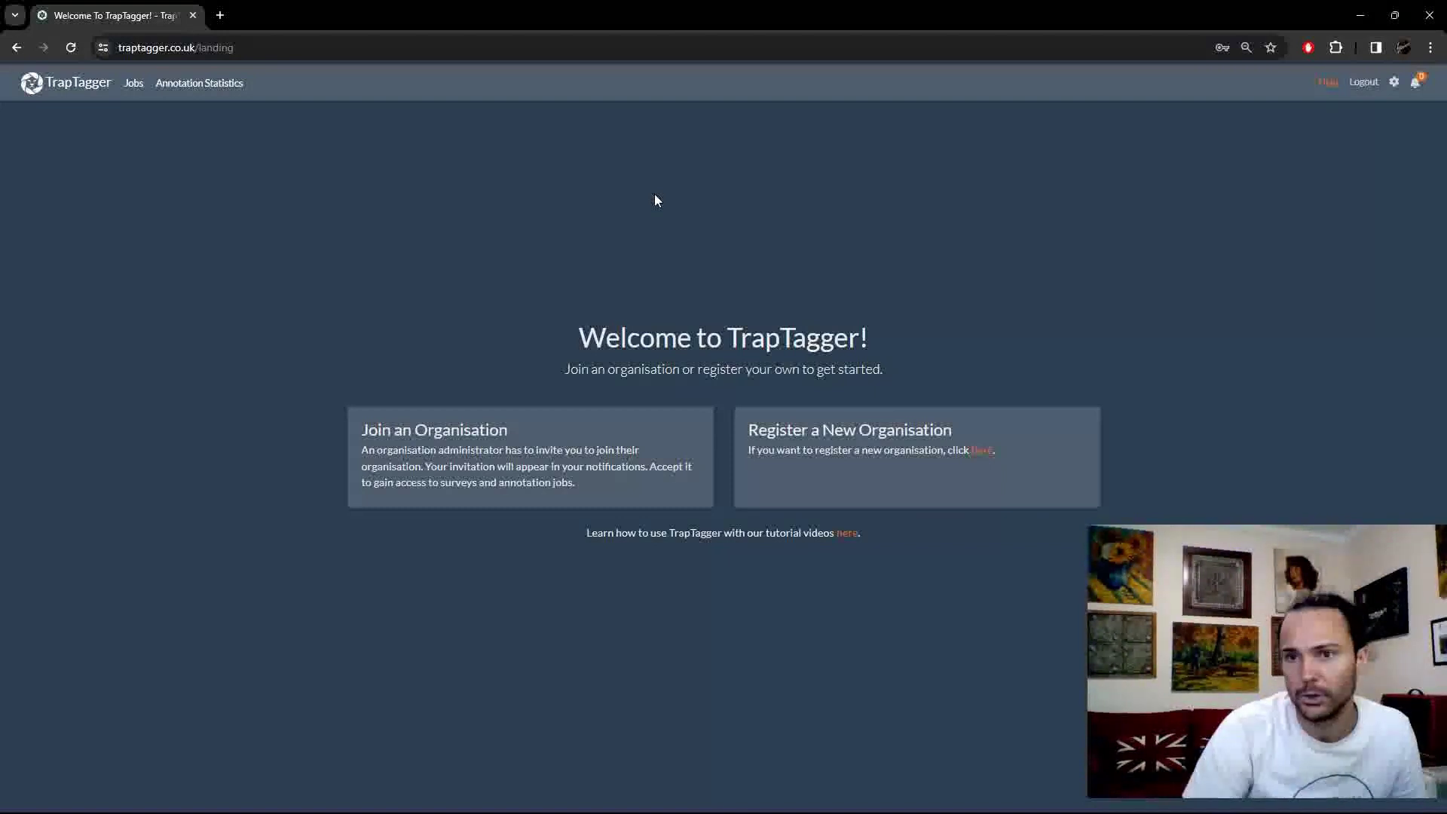
Step: Dismiss the Chrome menu and switch to the Incognito window showing WildEye's Permissions page
left_click(1431, 47)
left_click(1431, 47)
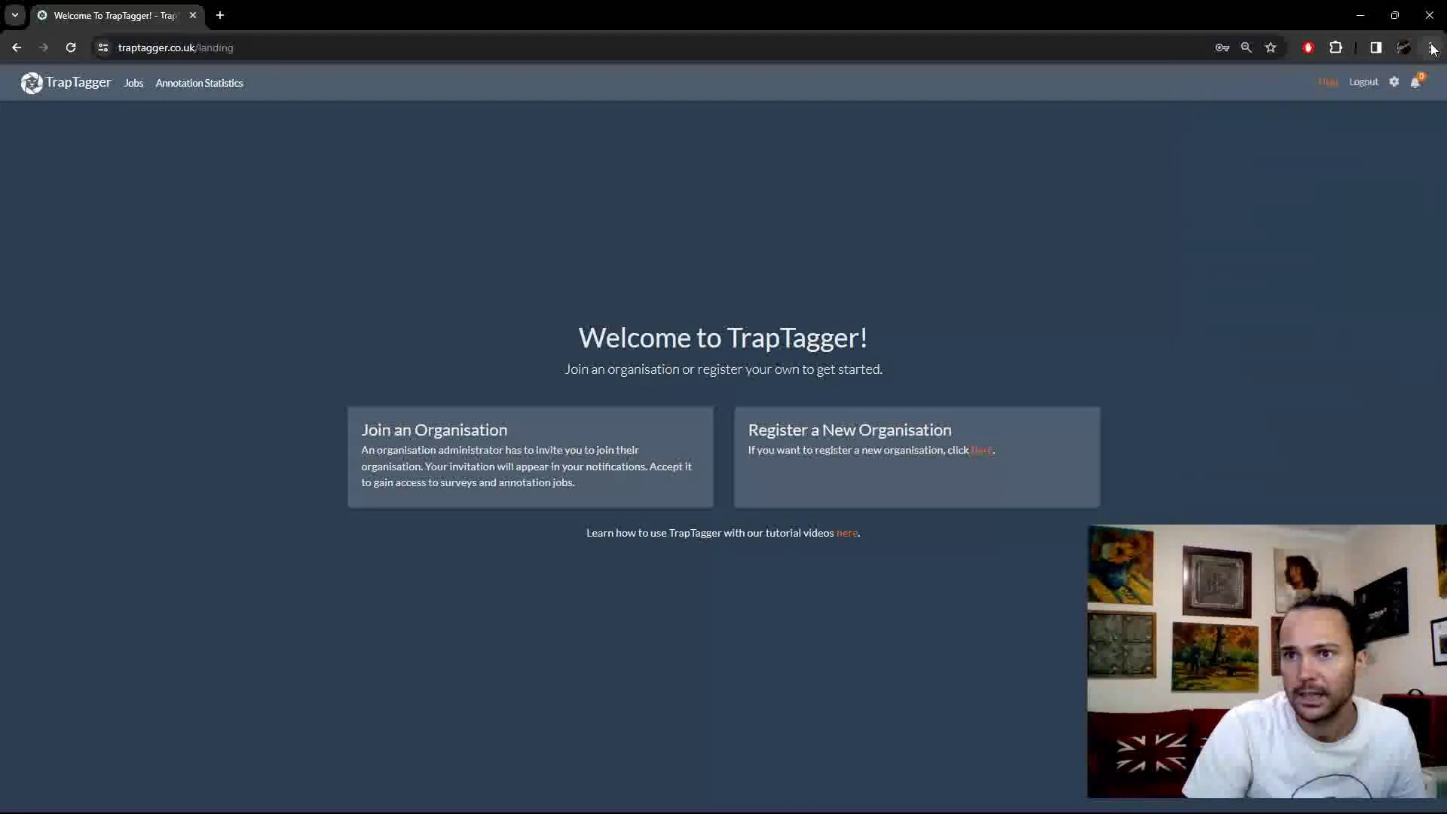
left_click(1432, 48)
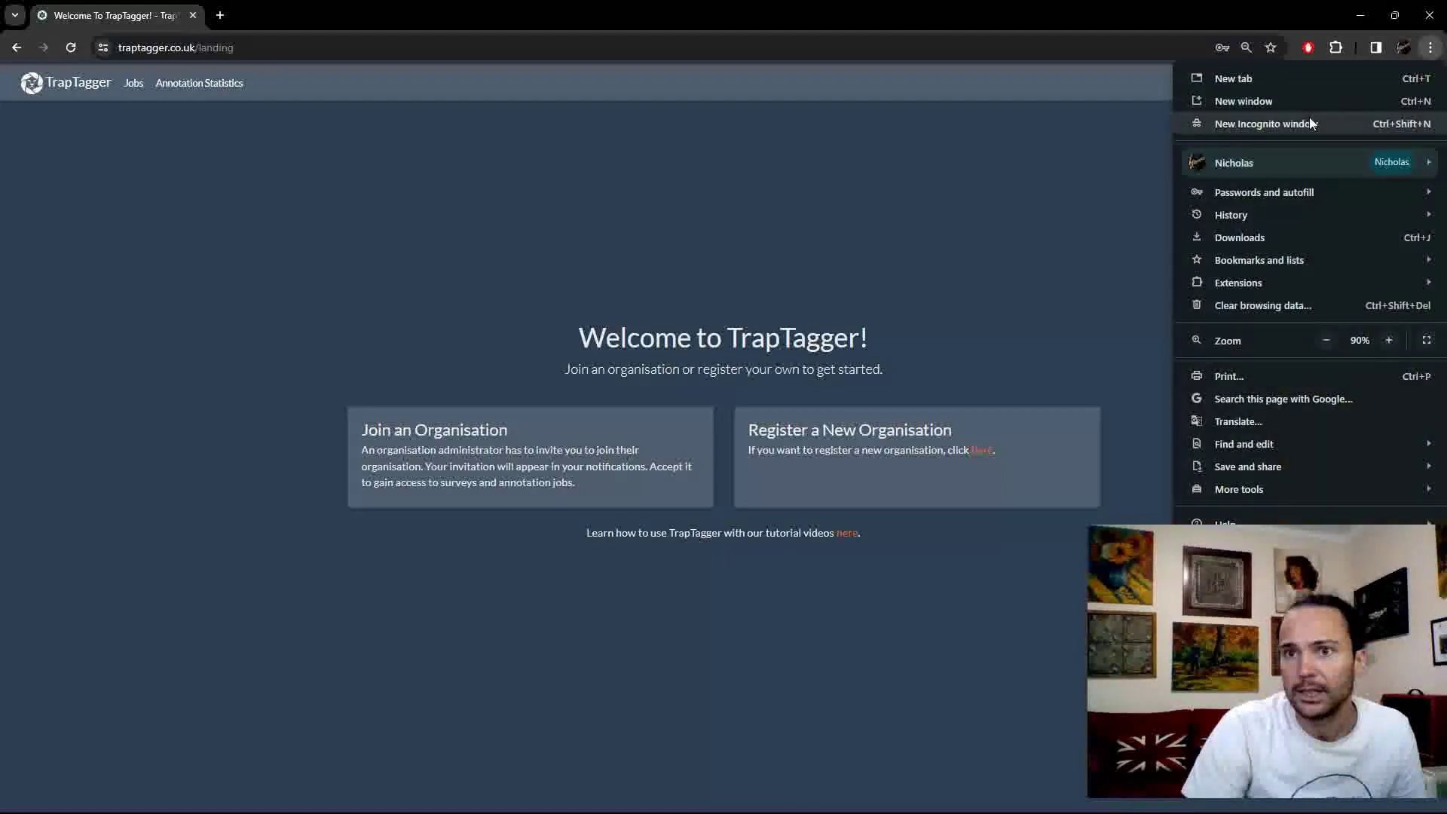
left_click(1068, 30)
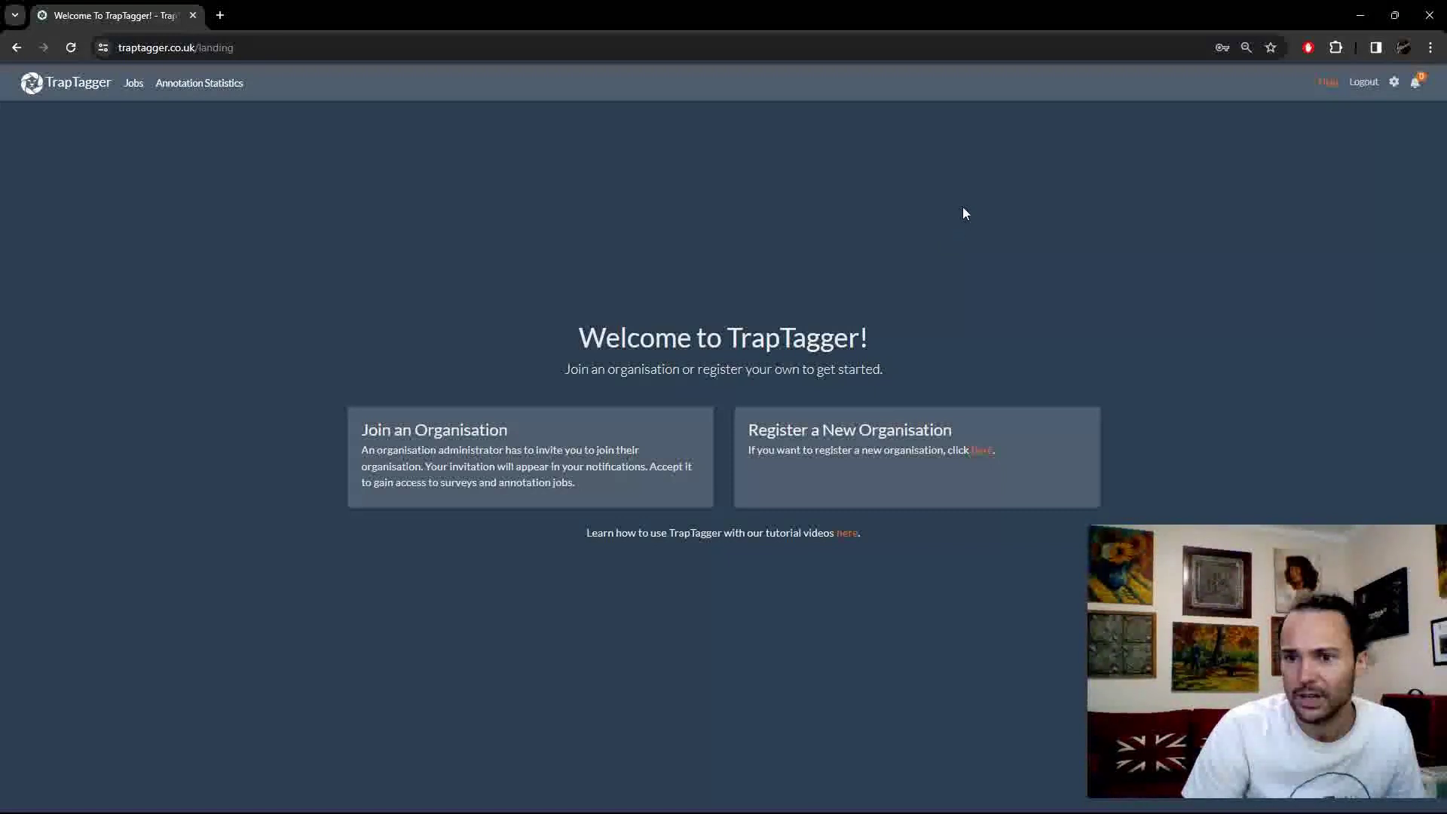
key("alt+Tab")
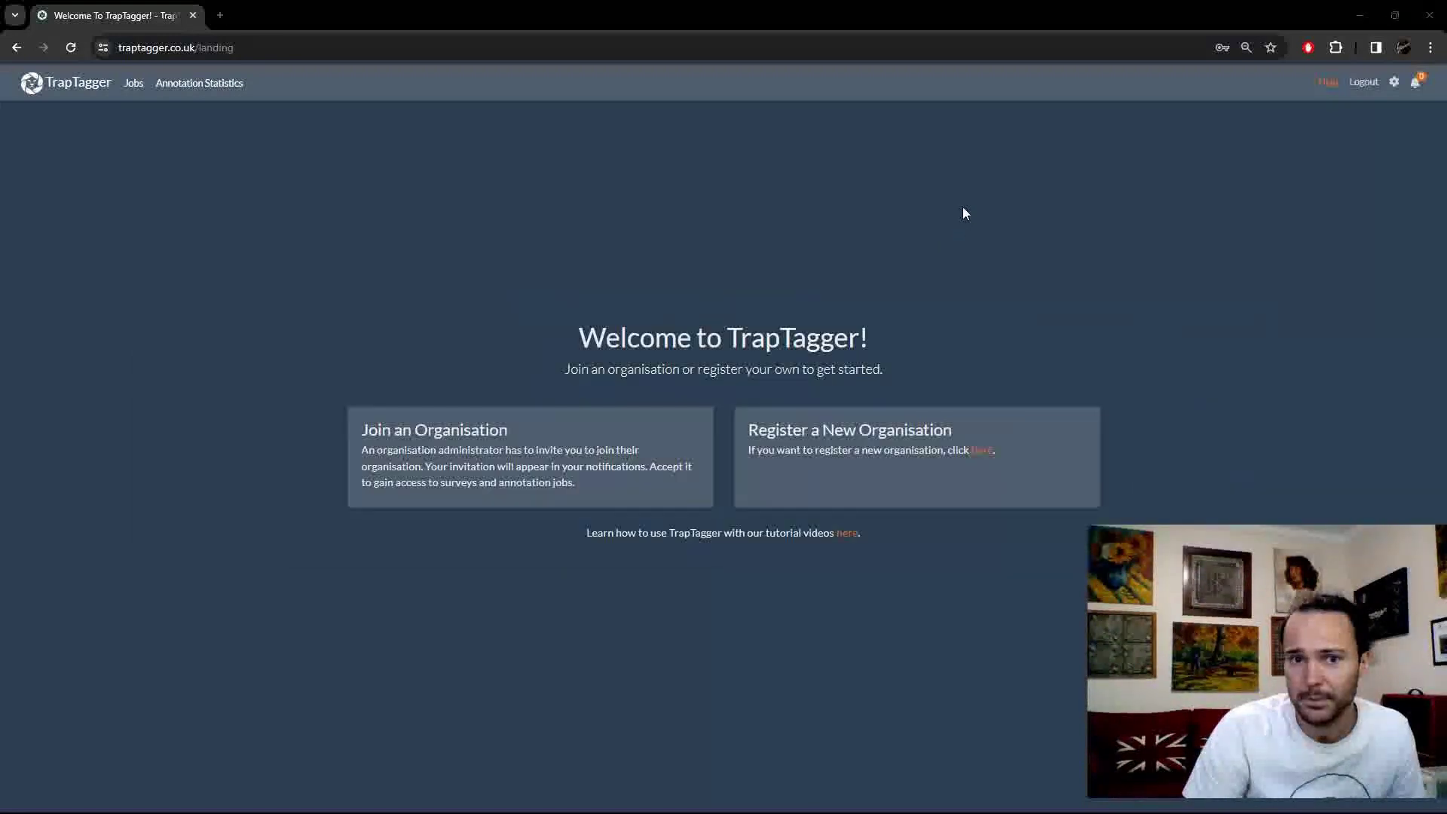
left_click(963, 207)
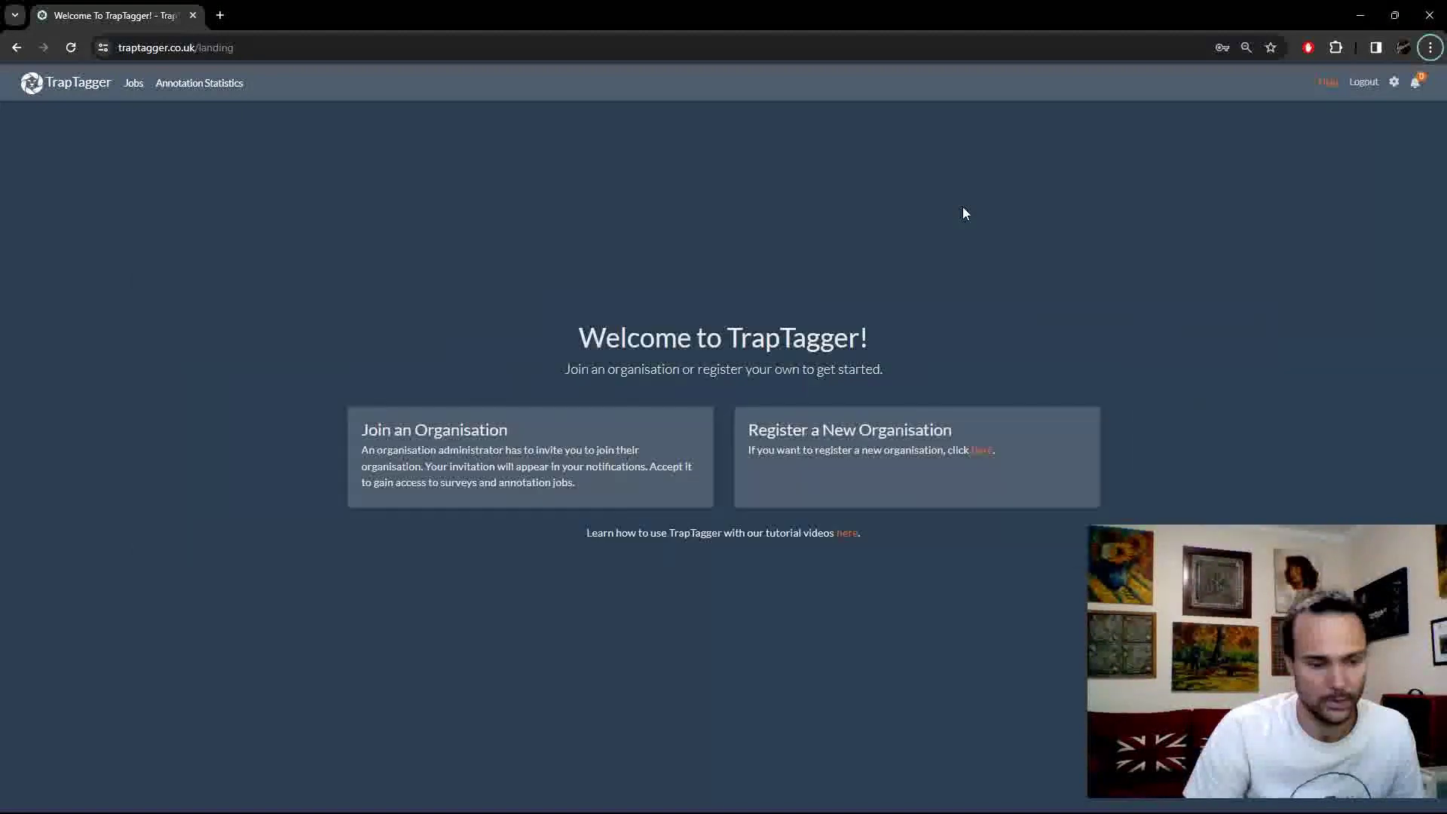
key("alt+Tab")
key("Tab")
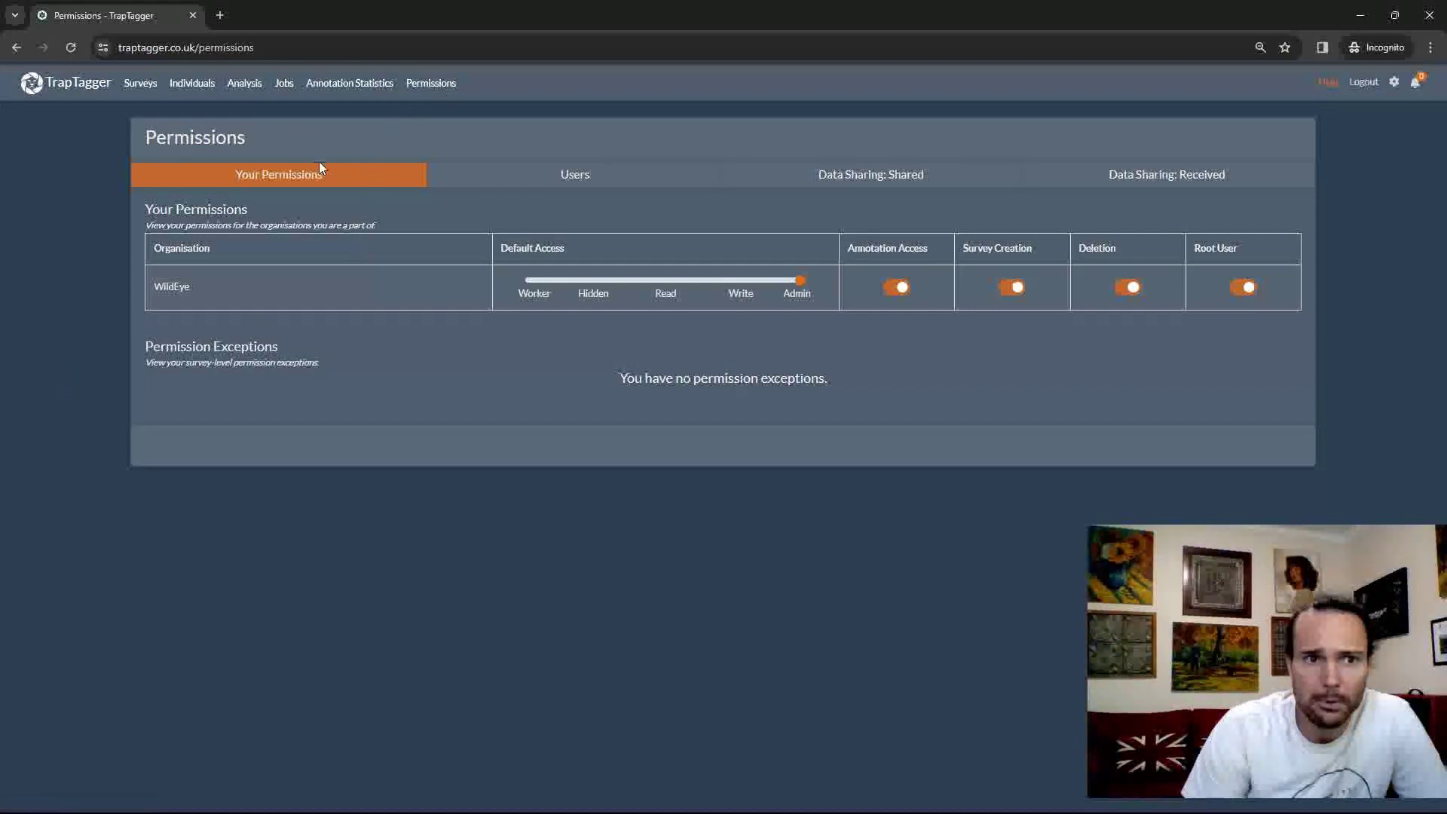
Step: Show the Users tab on the Permissions page and open the Invite User dialog
left_click(562, 184)
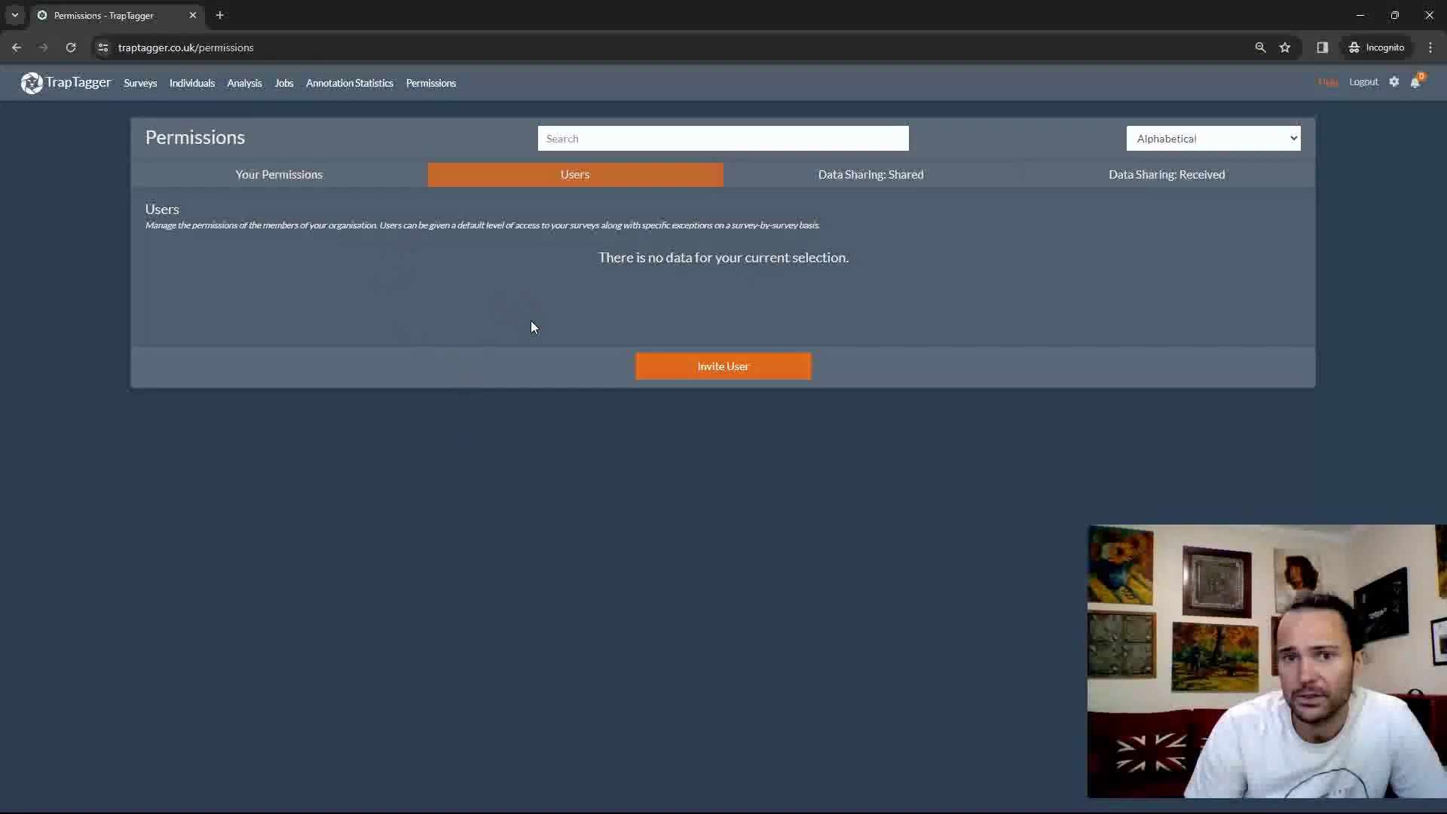
left_click(724, 368)
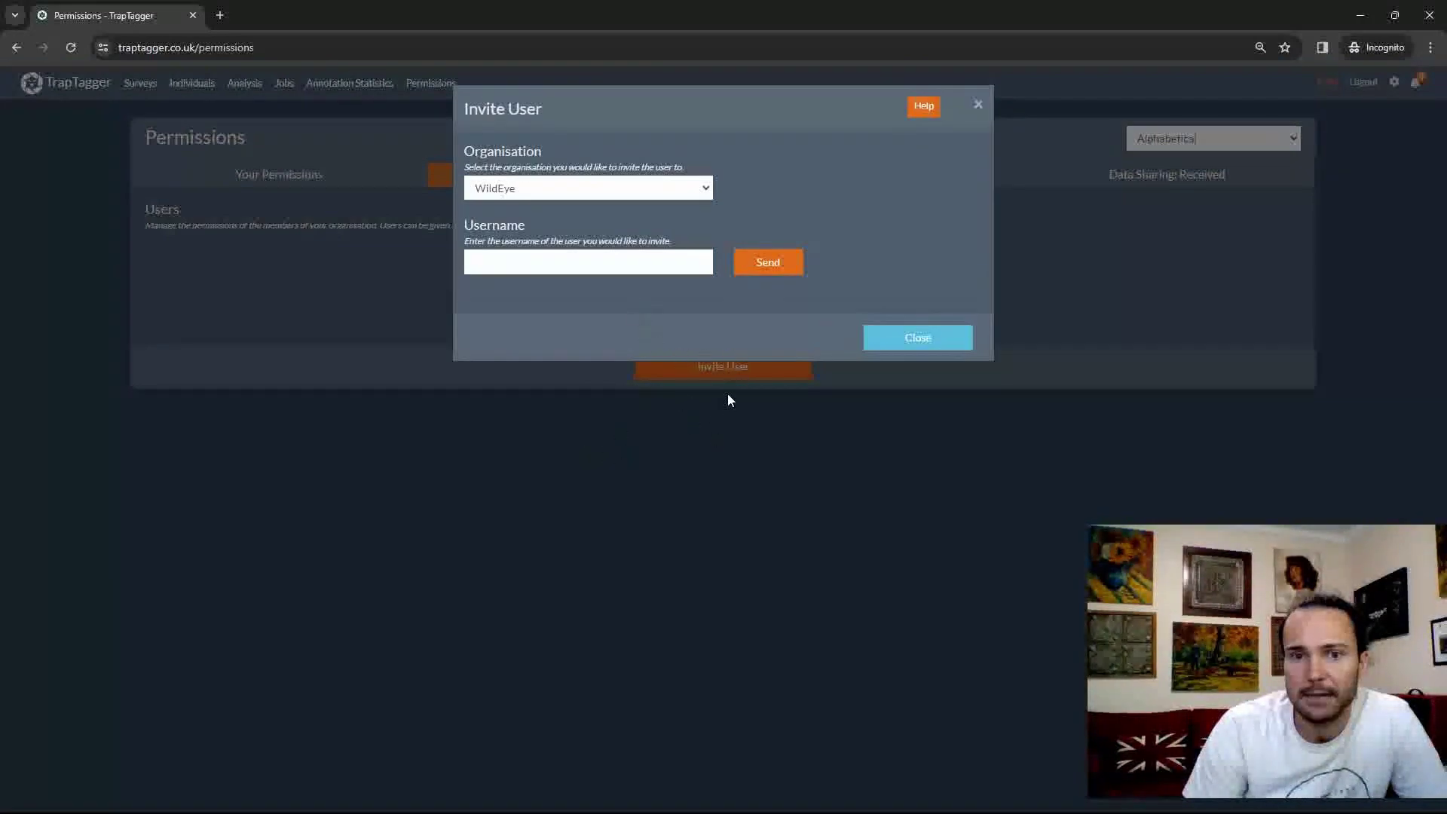
Step: Choose WildEye as organisation, enter the new user's username, send the invite, and close the form
left_click(526, 190)
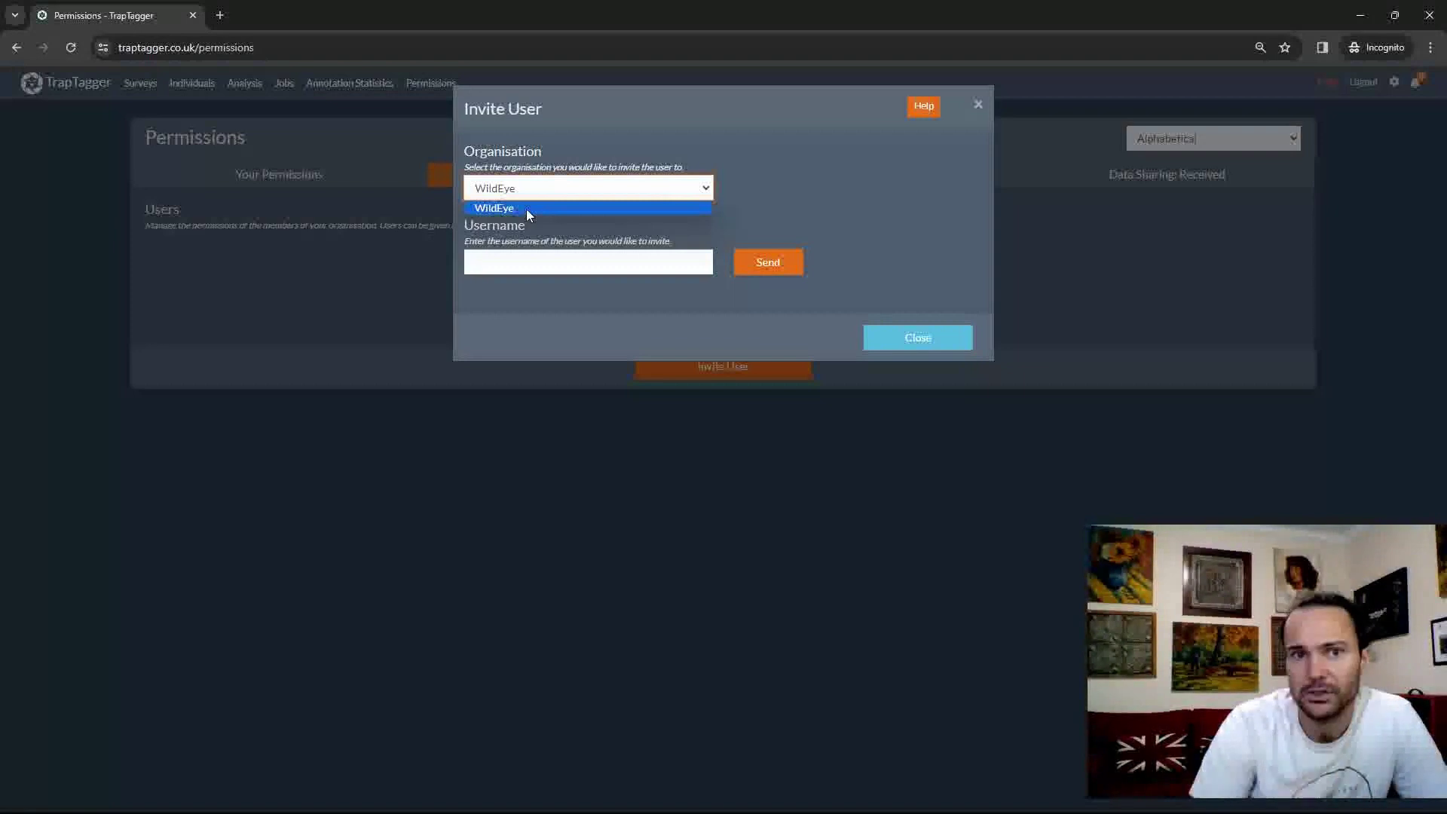
left_click(526, 209)
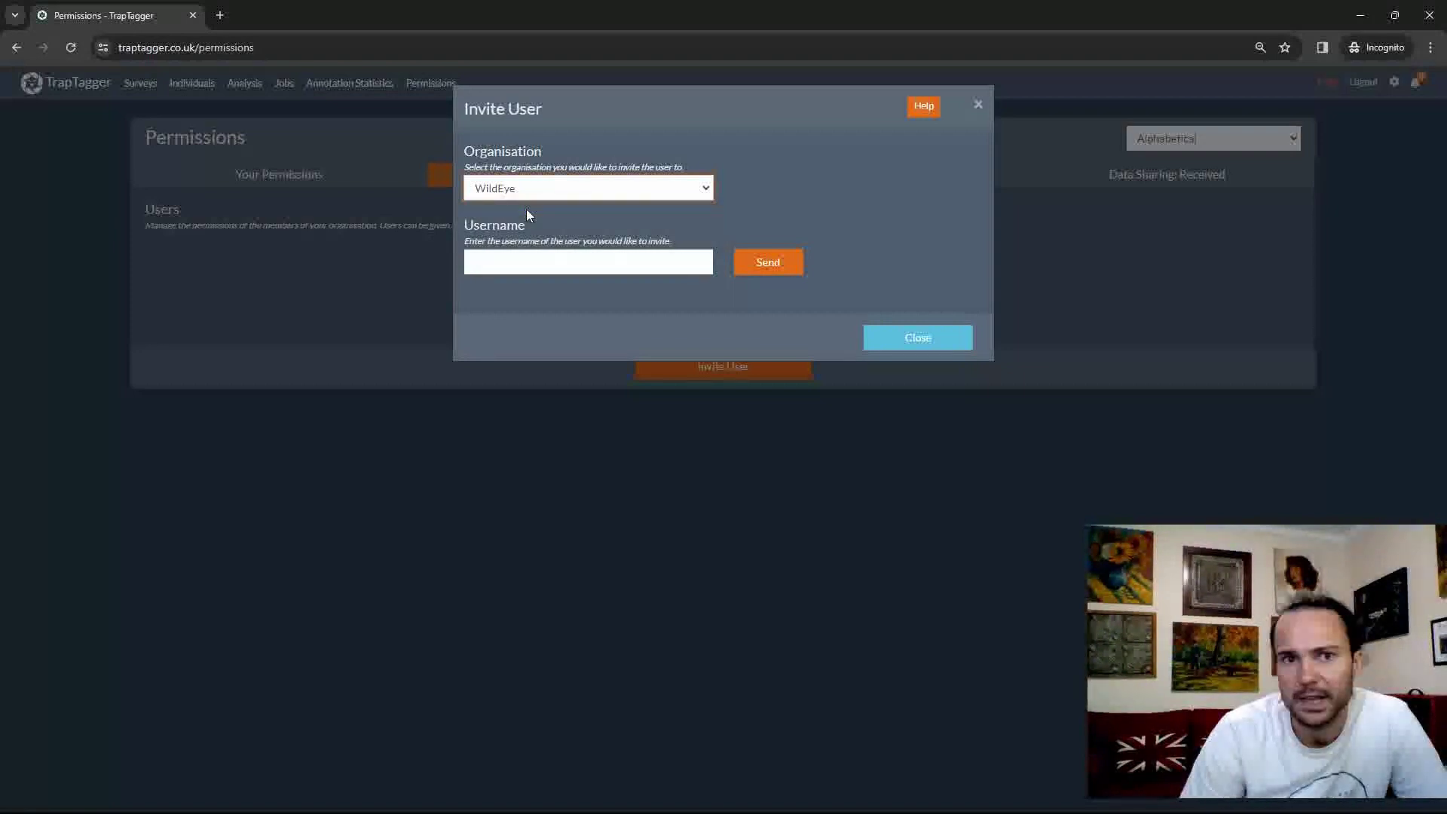
left_click(547, 267)
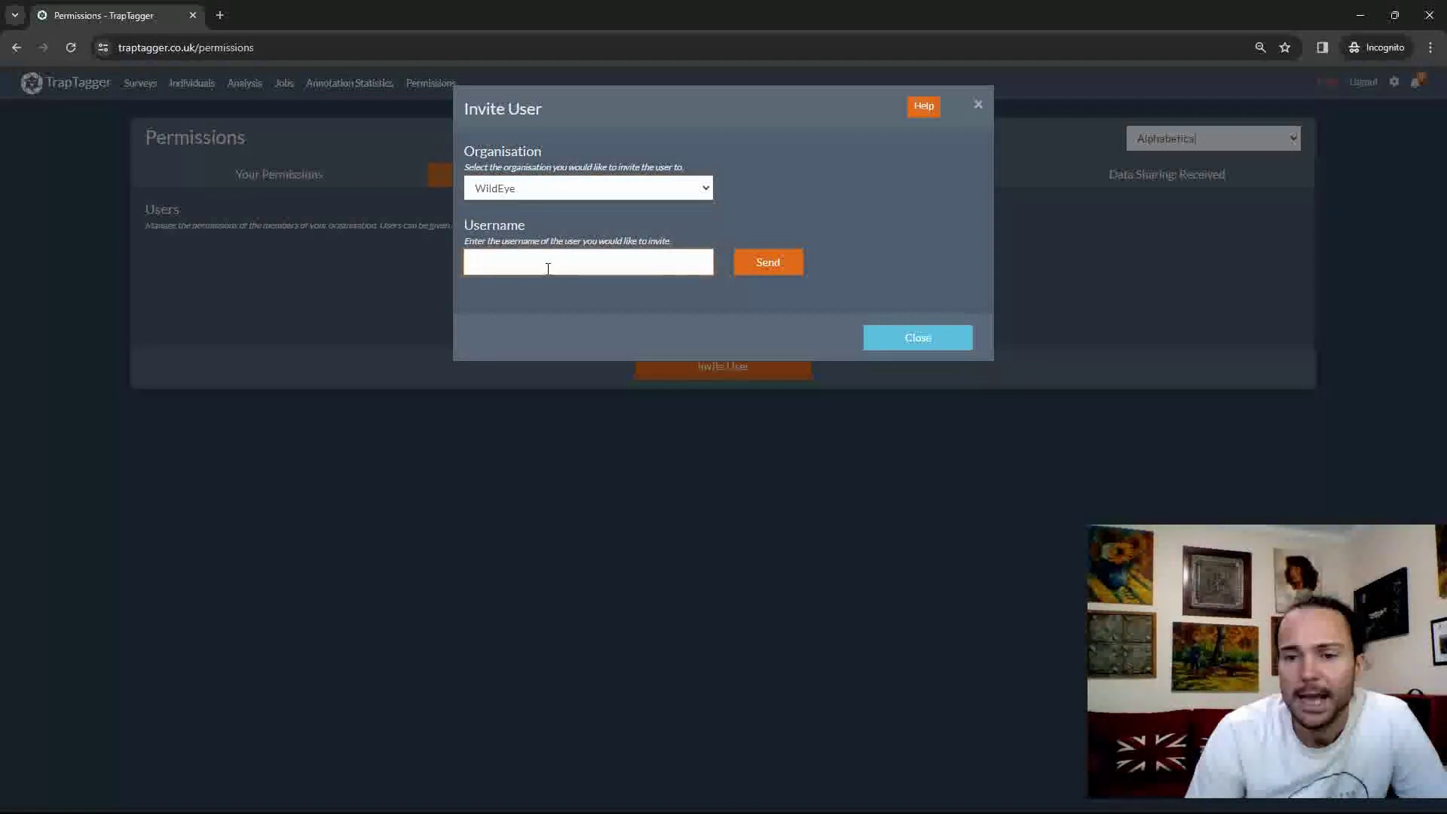
type("Nicholas")
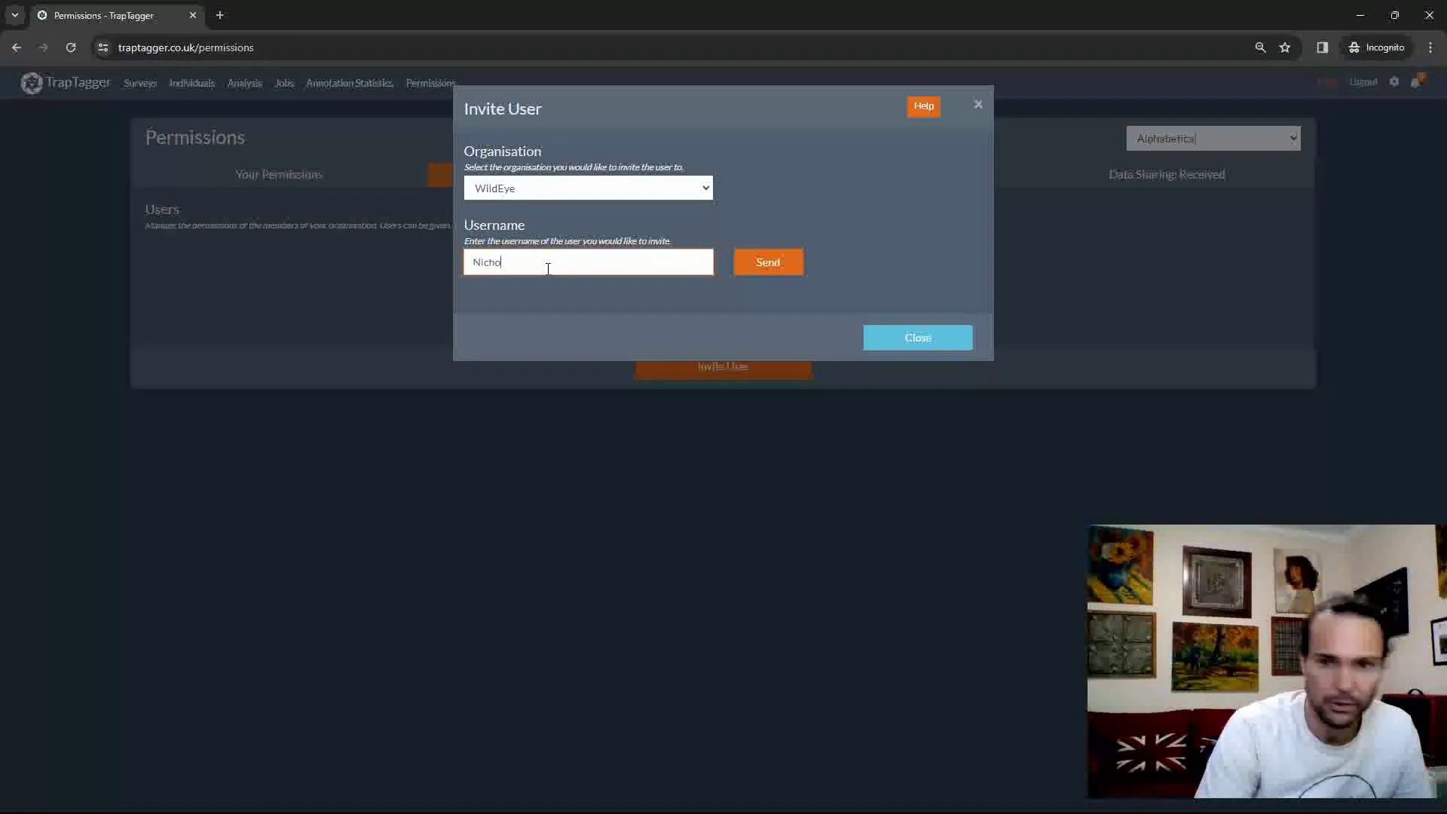
left_click(560, 288)
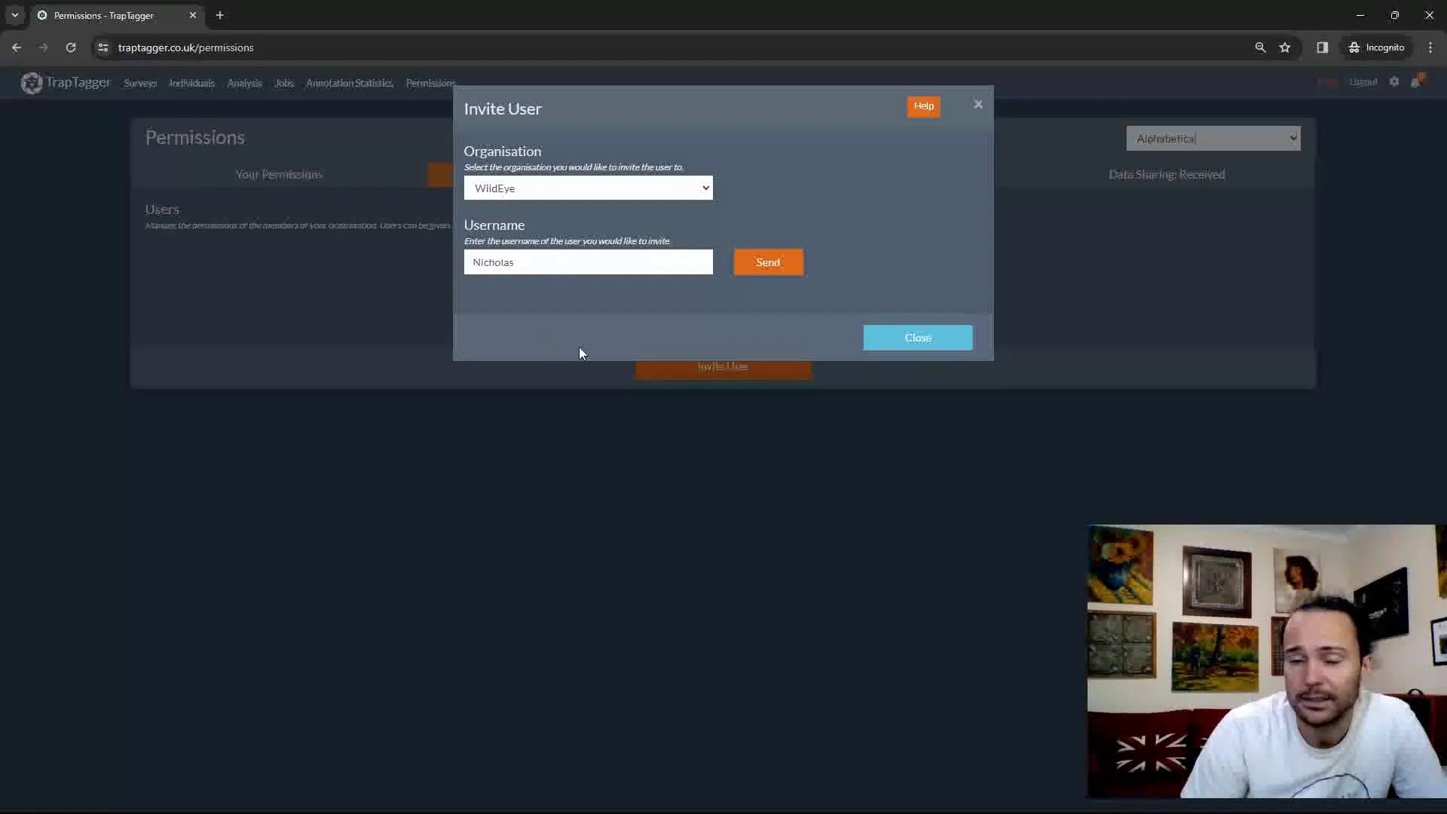
left_click(760, 270)
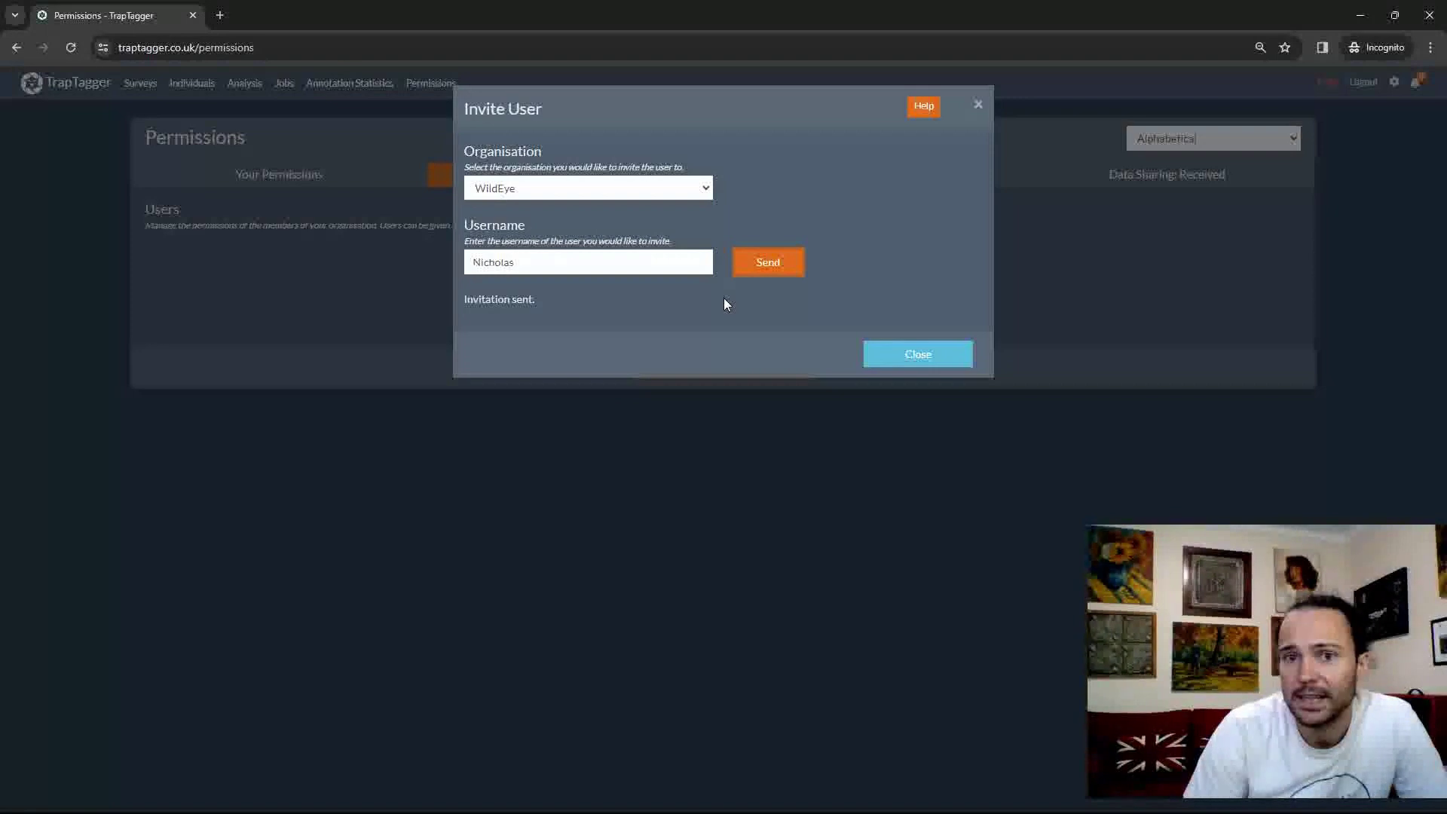
left_click(932, 360)
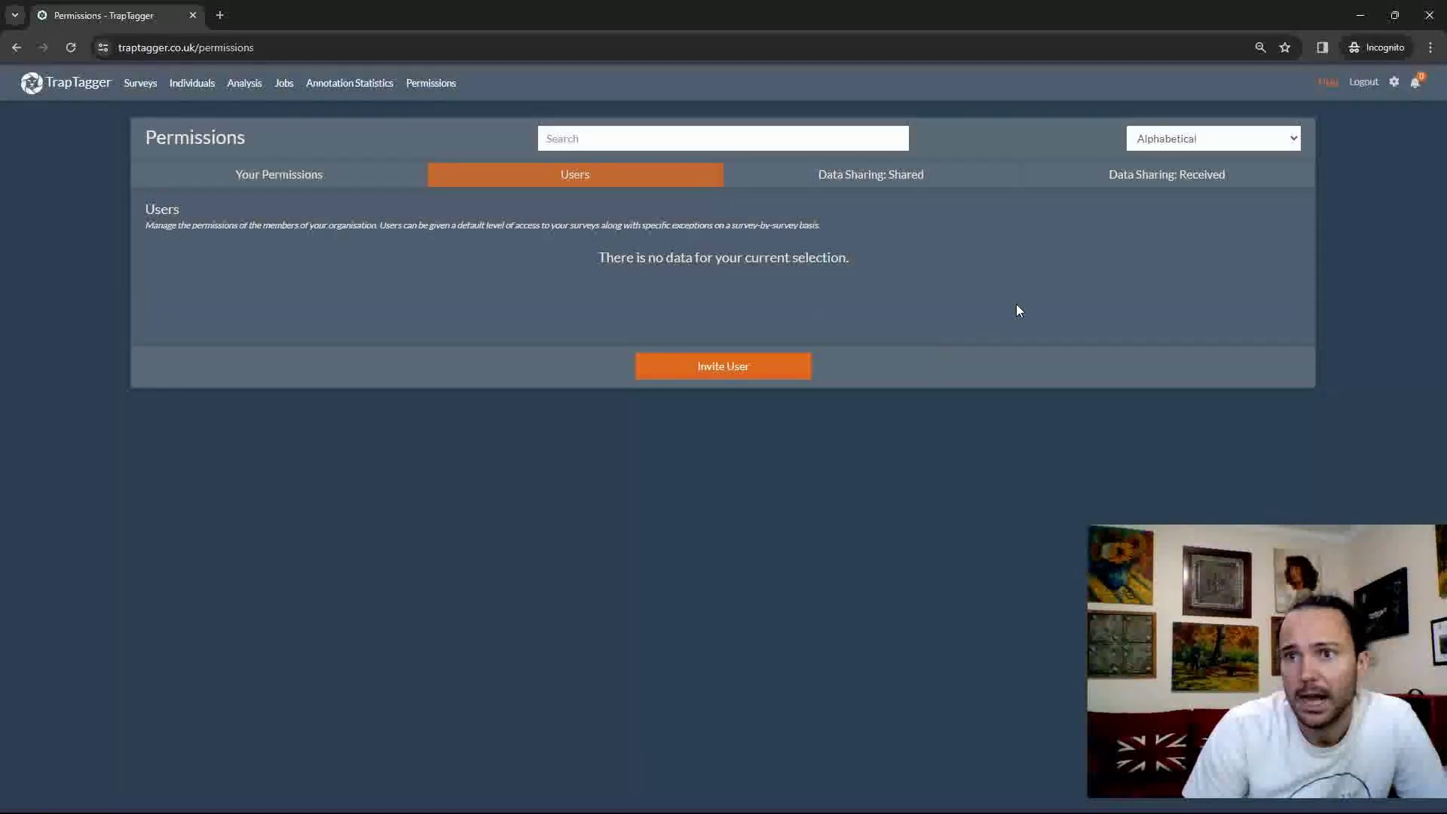
Step: In the new user's window, reload and accept the WildEye invitation from the notifications
key("alt+Tab")
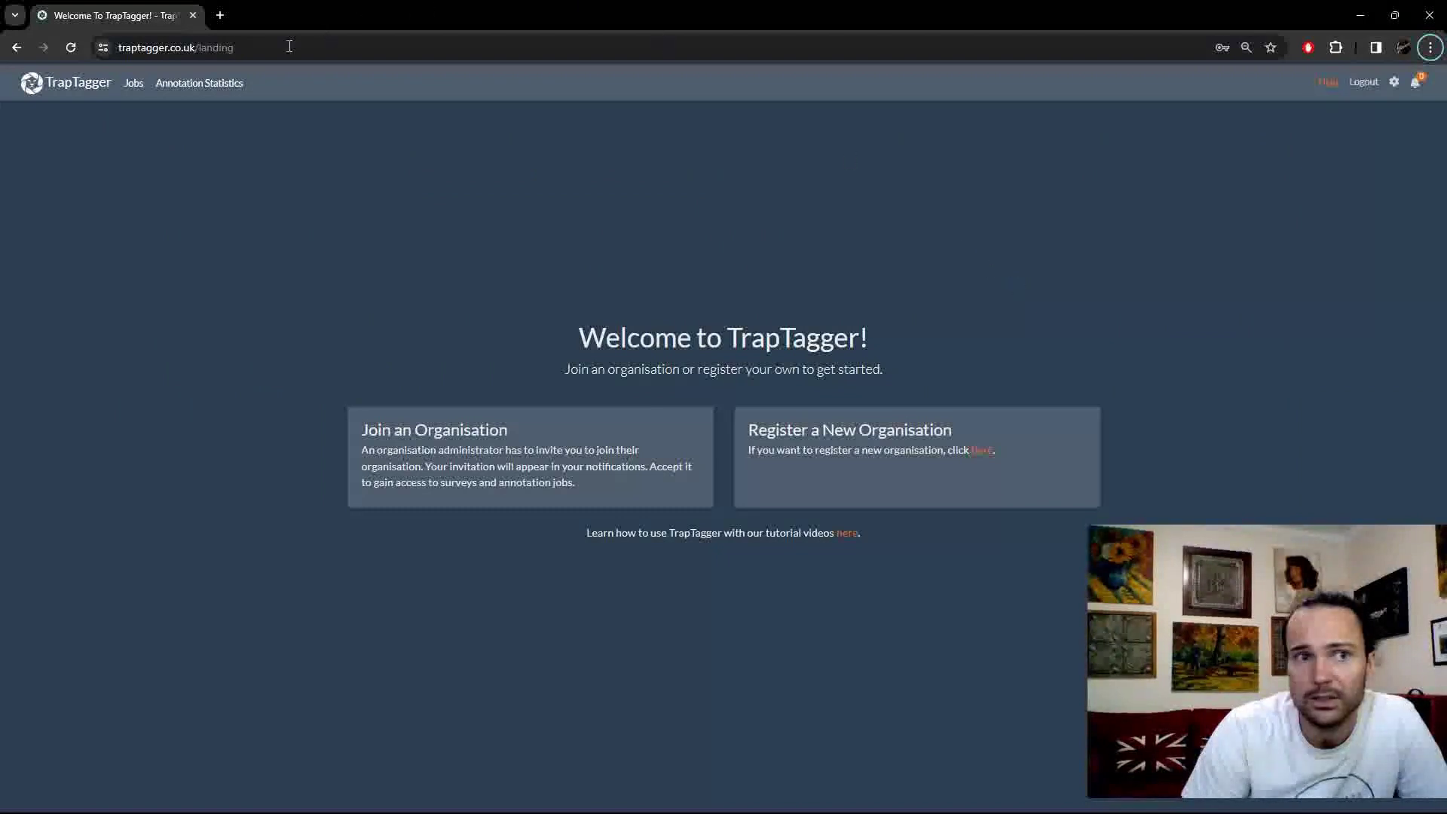
left_click(65, 49)
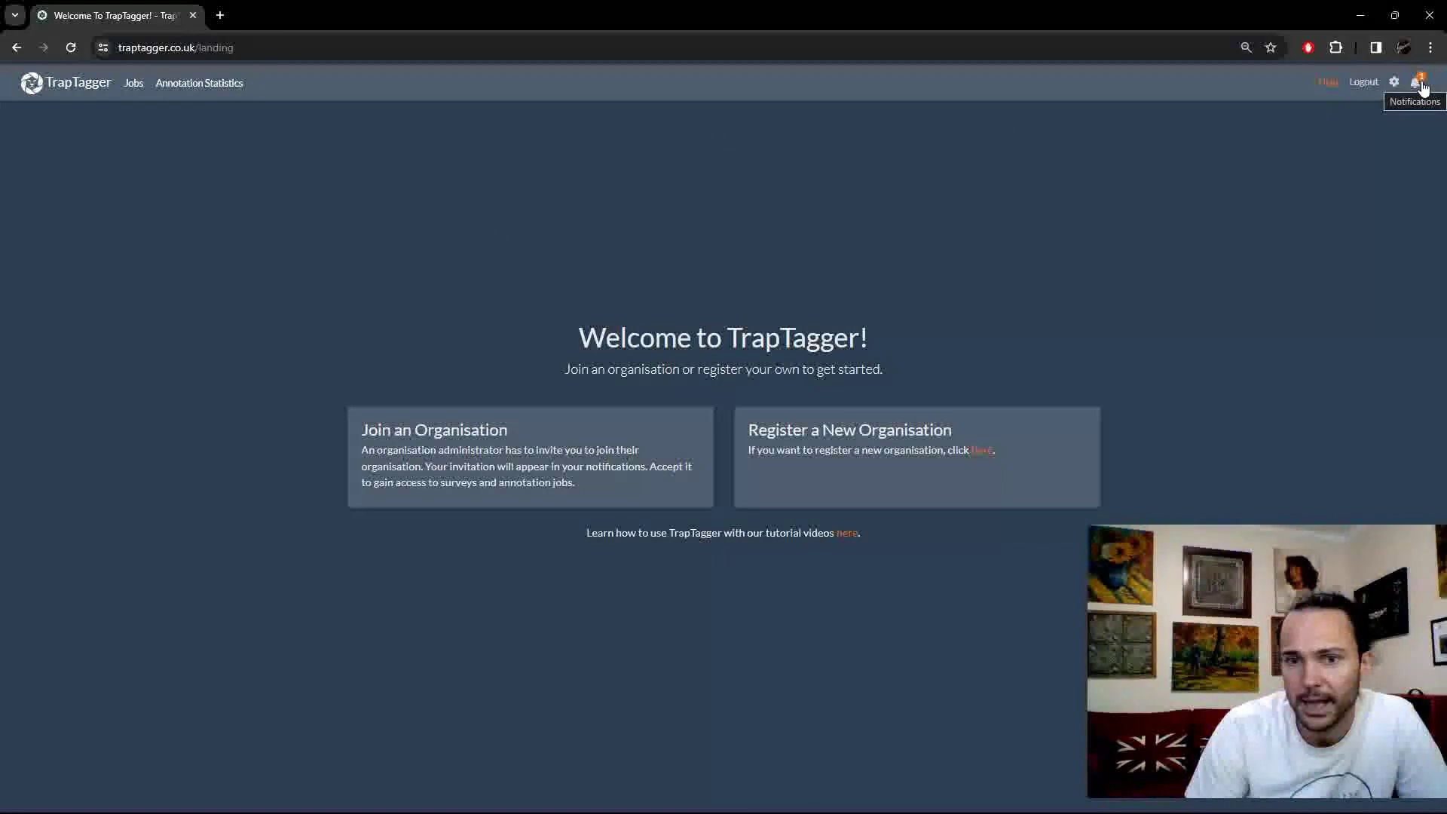
left_click(1422, 86)
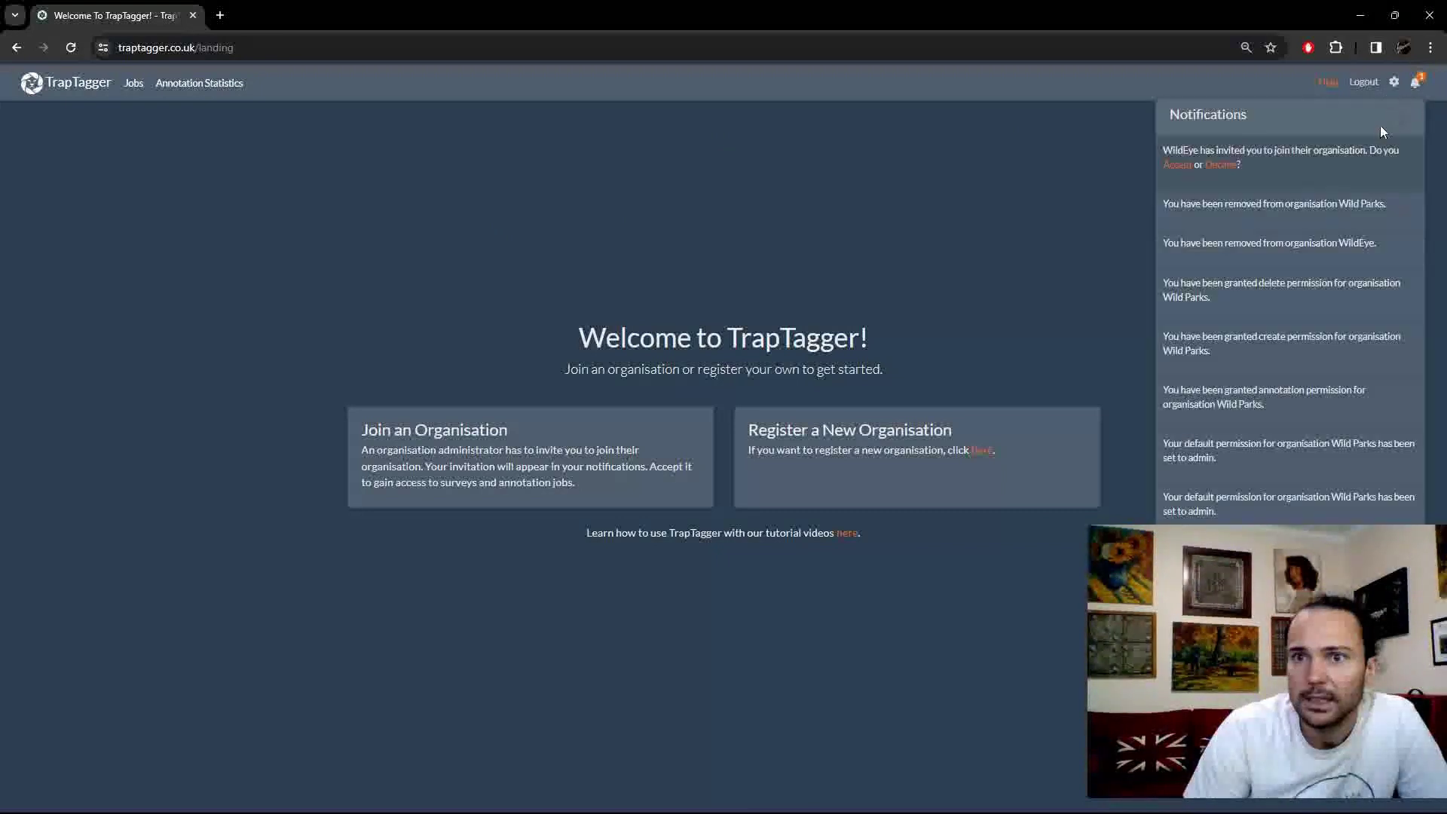
left_click(1346, 172)
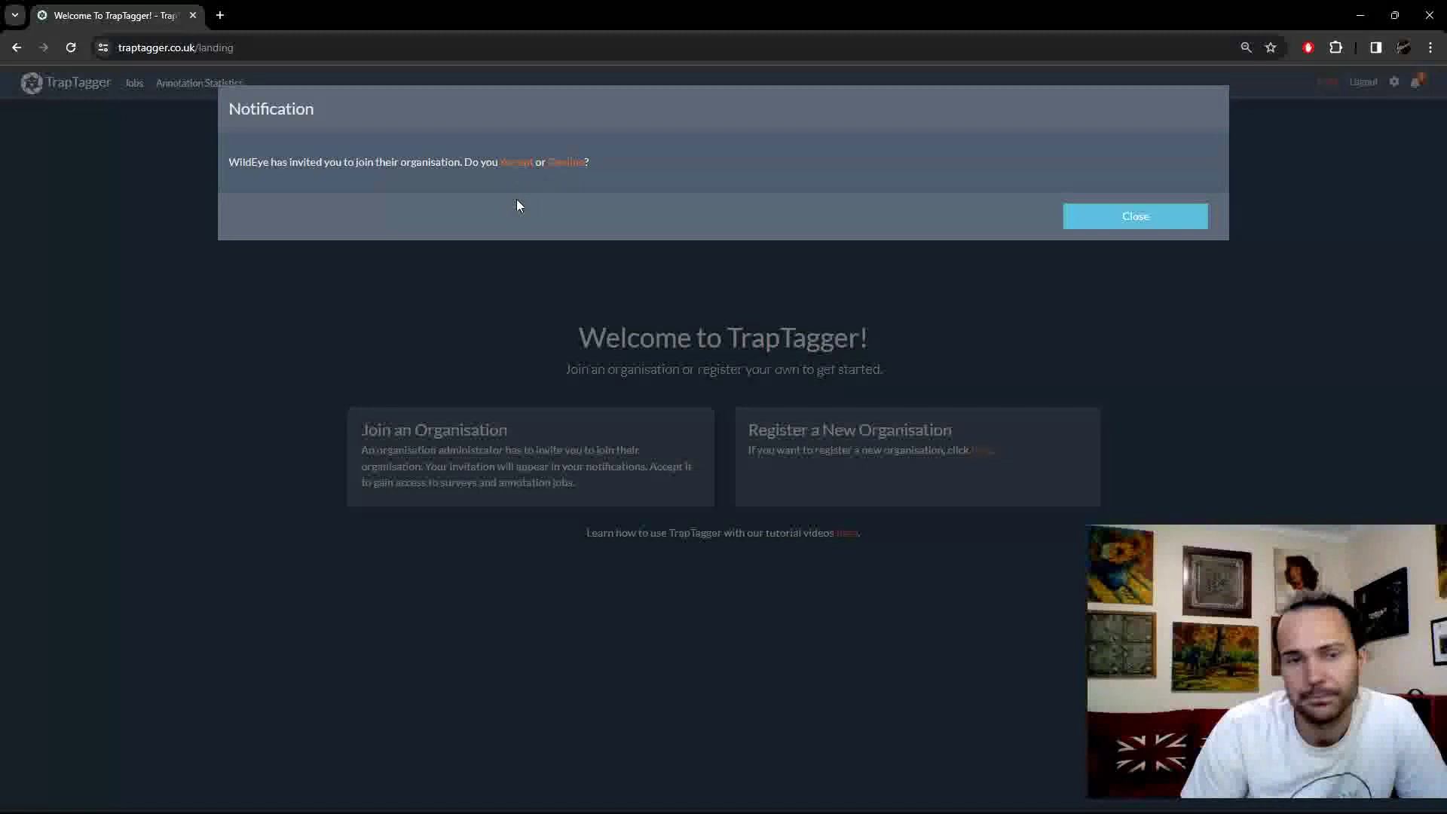
left_click(514, 163)
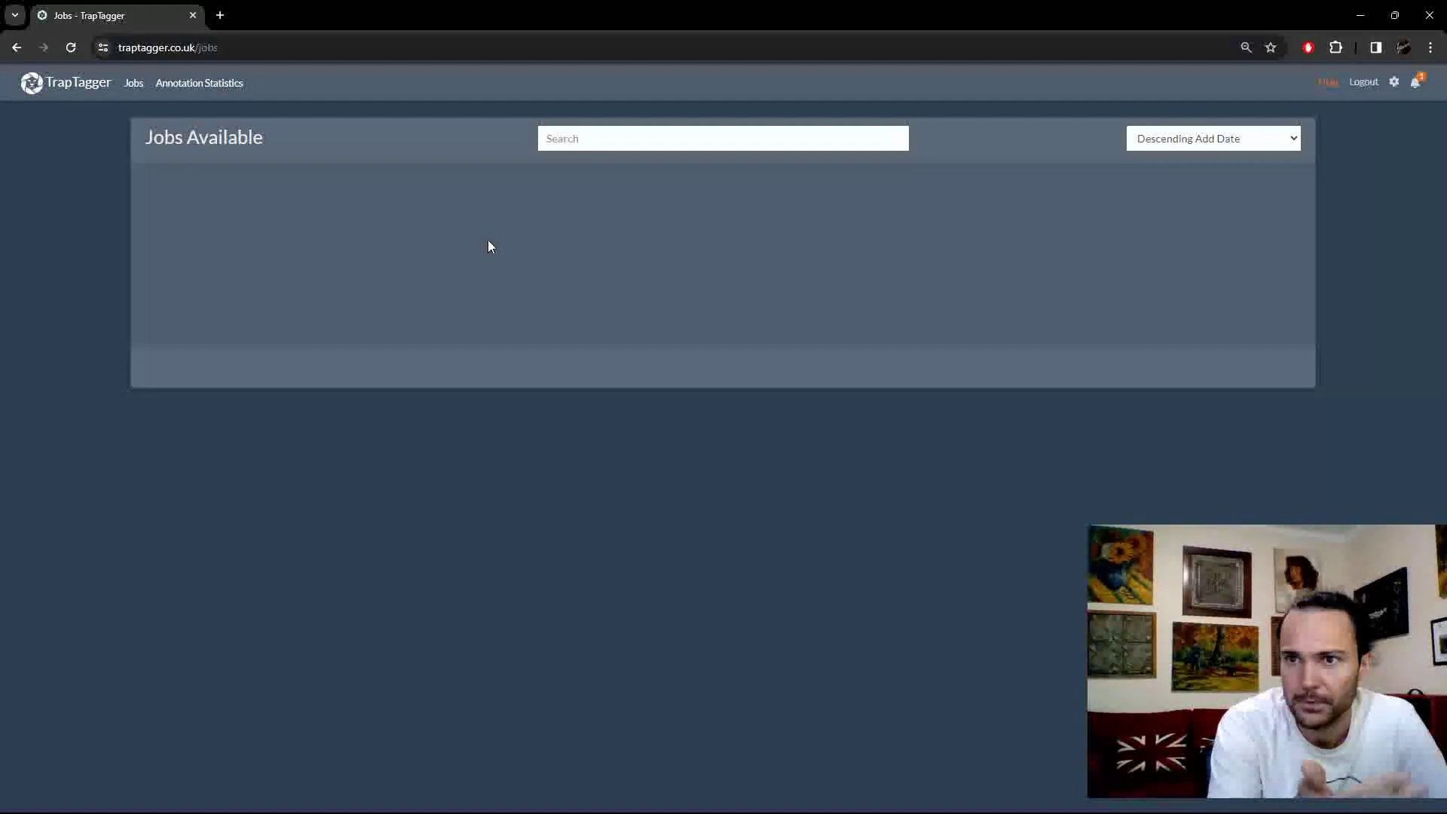
Step: Read the invitation-accepted notification, then close it and the notifications list
left_click(1422, 82)
left_click(1262, 159)
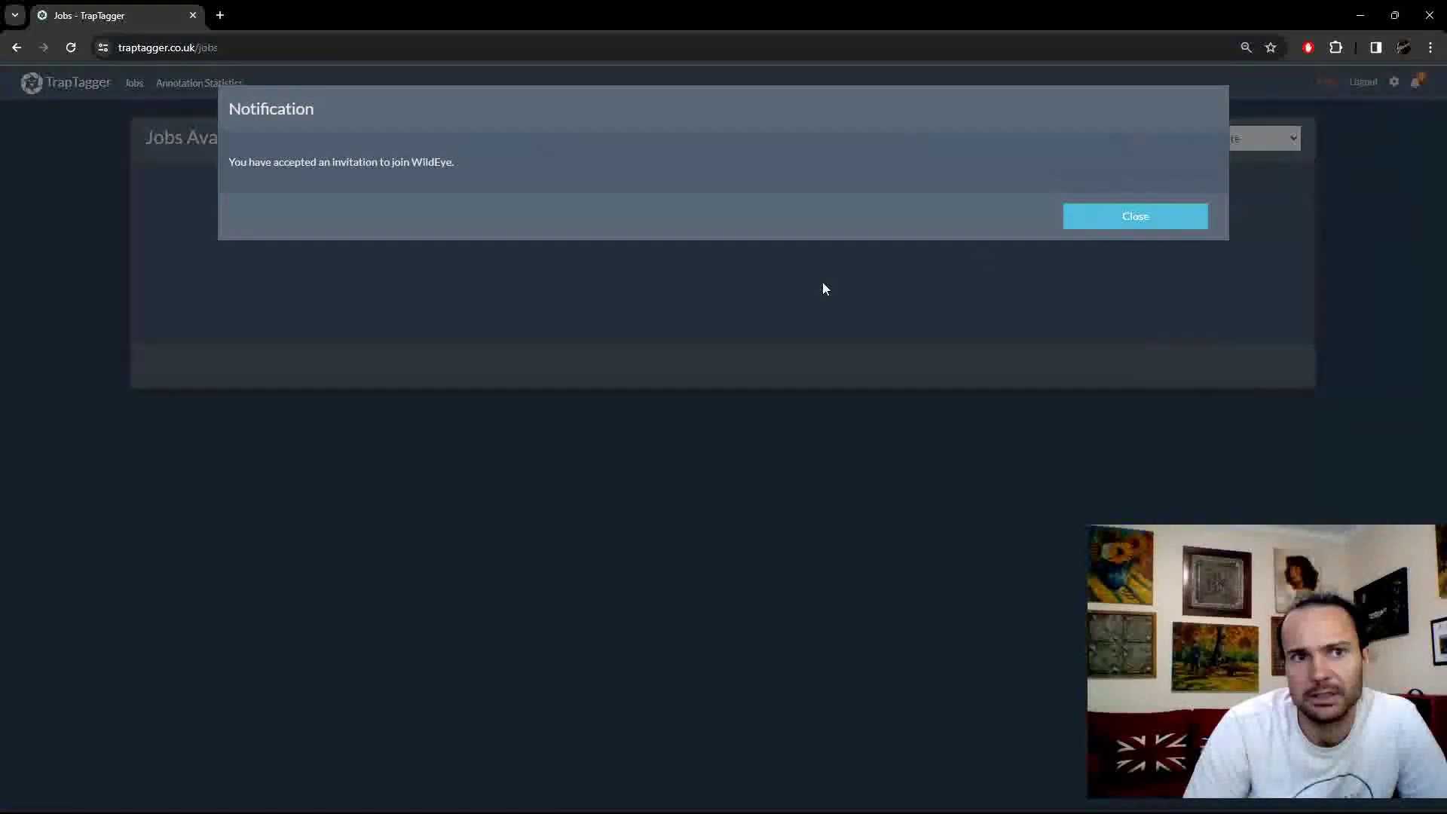
left_click(1169, 220)
left_click(1013, 355)
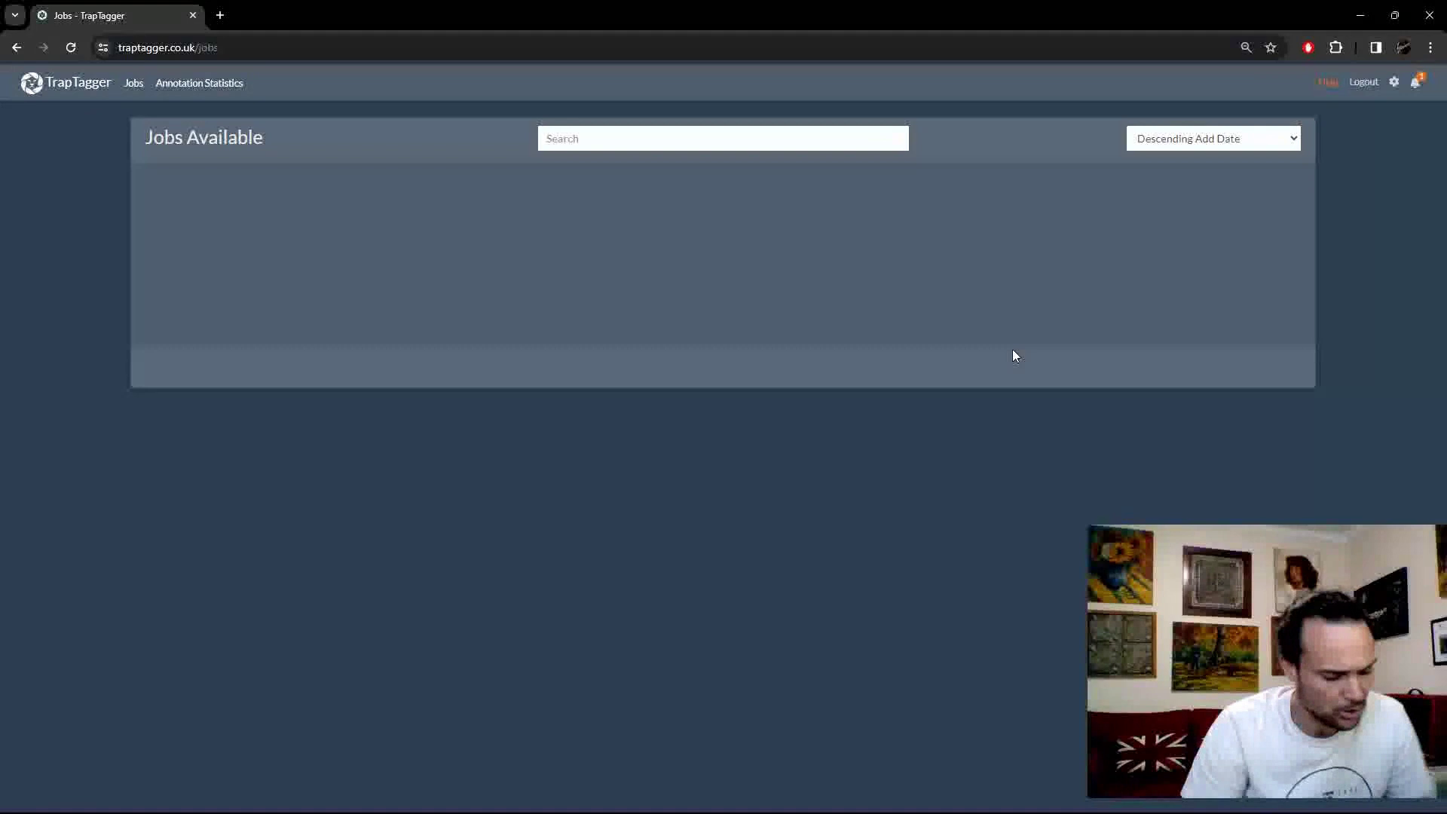
Step: In the root account's window, reload the Permissions page and show the Users tab
key("alt+Tab")
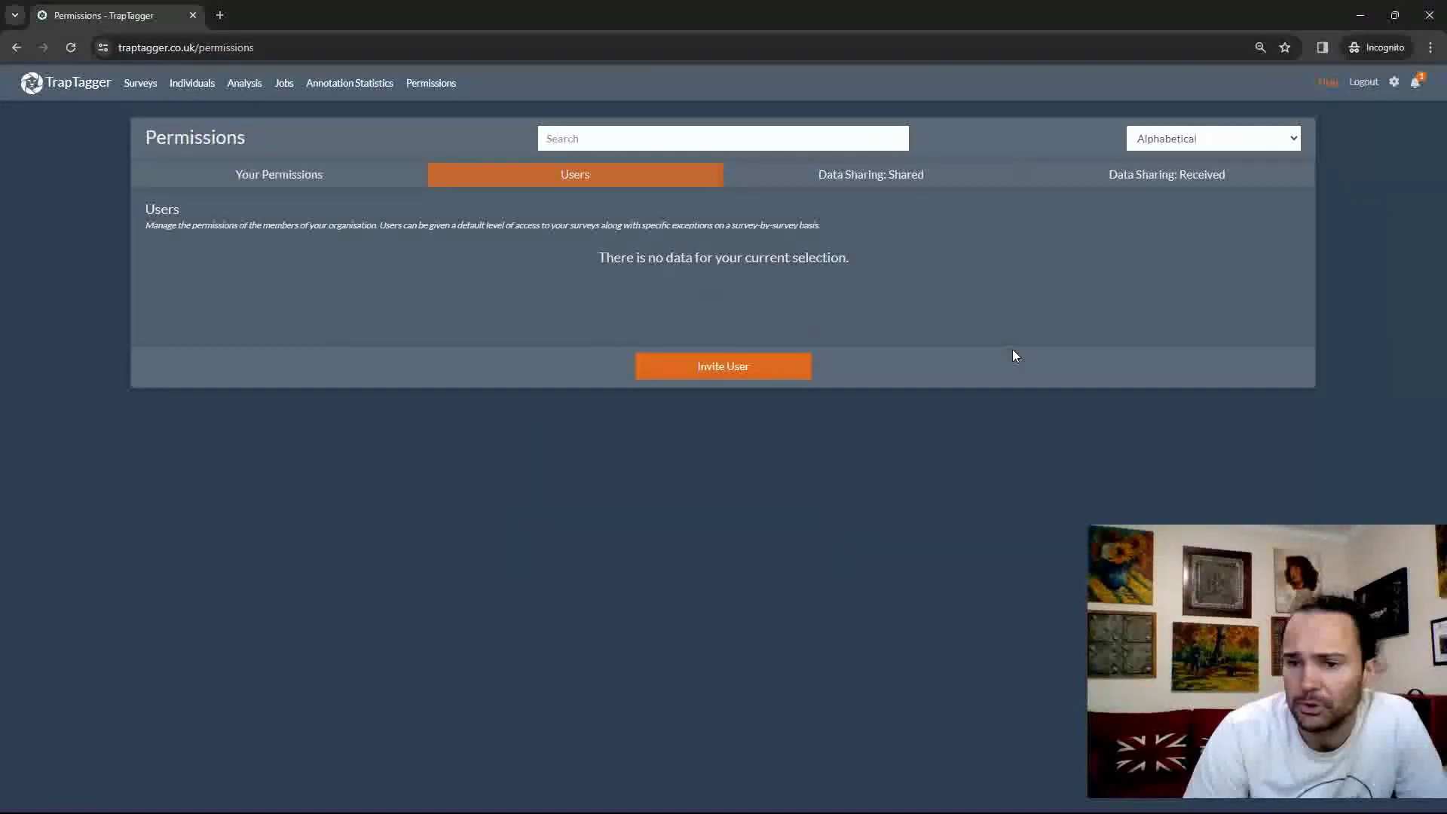
left_click(72, 48)
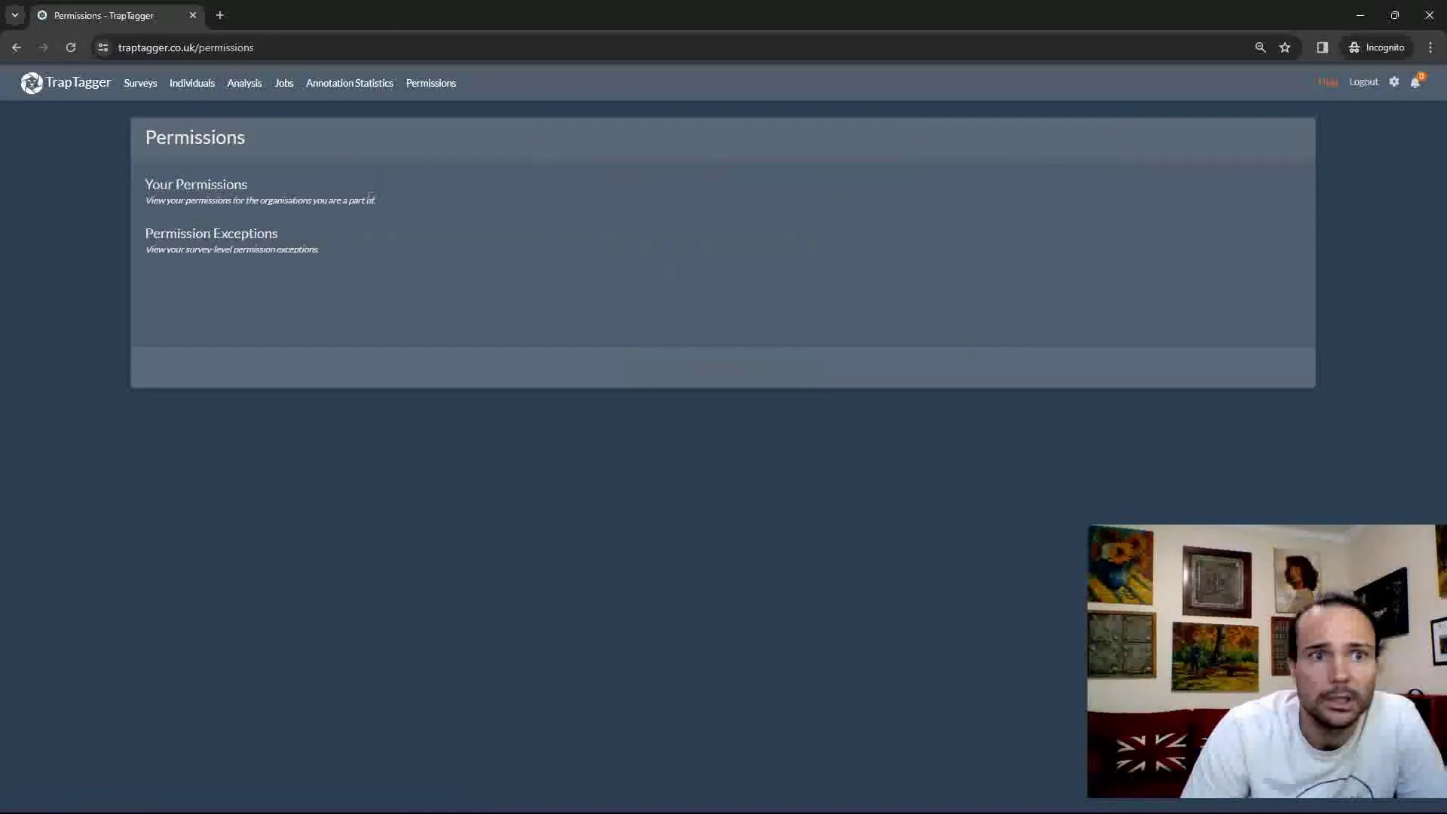
left_click(559, 178)
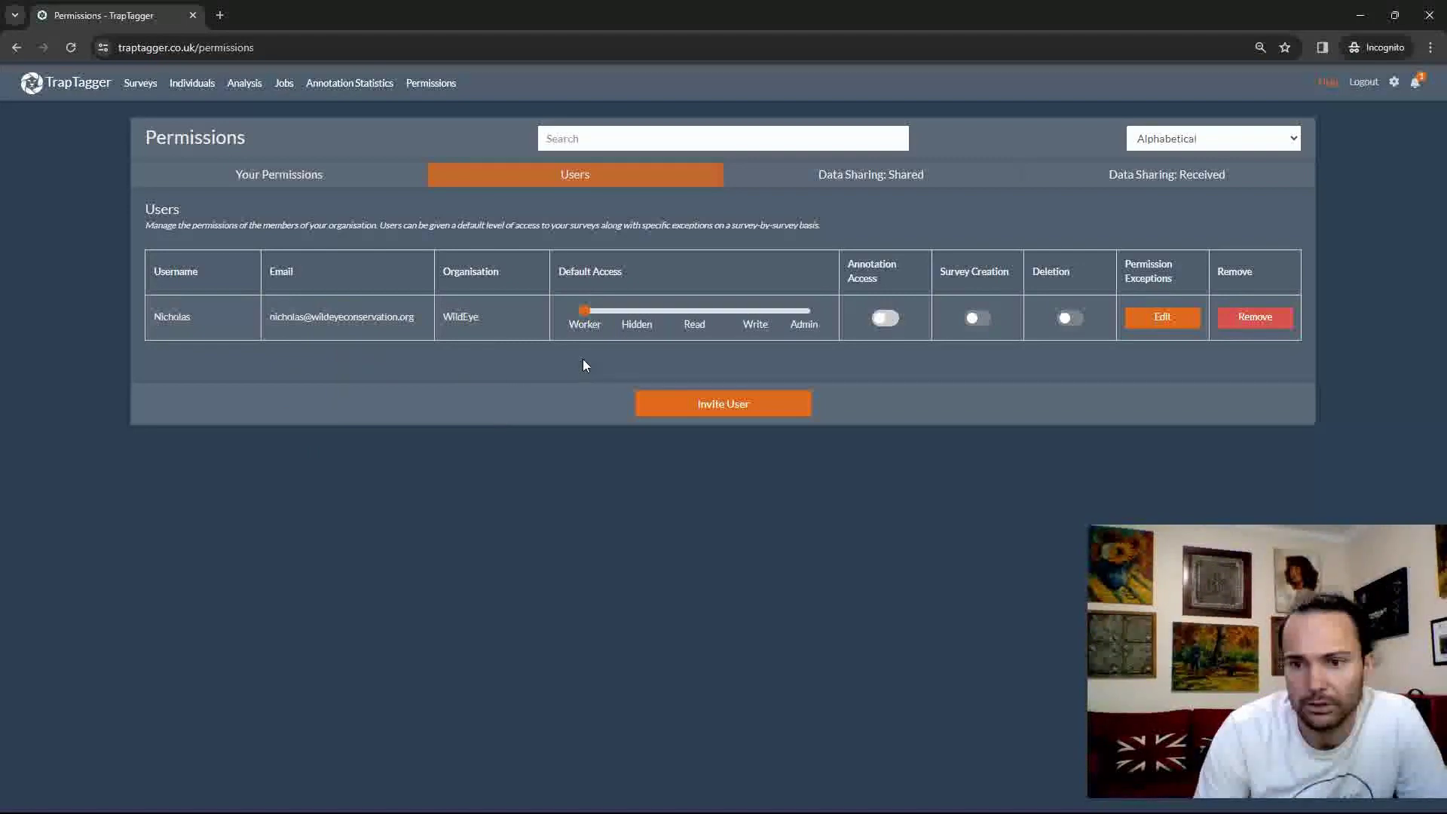
Step: Read the new member's acceptance notification from the bell menu and close it
left_click(1415, 82)
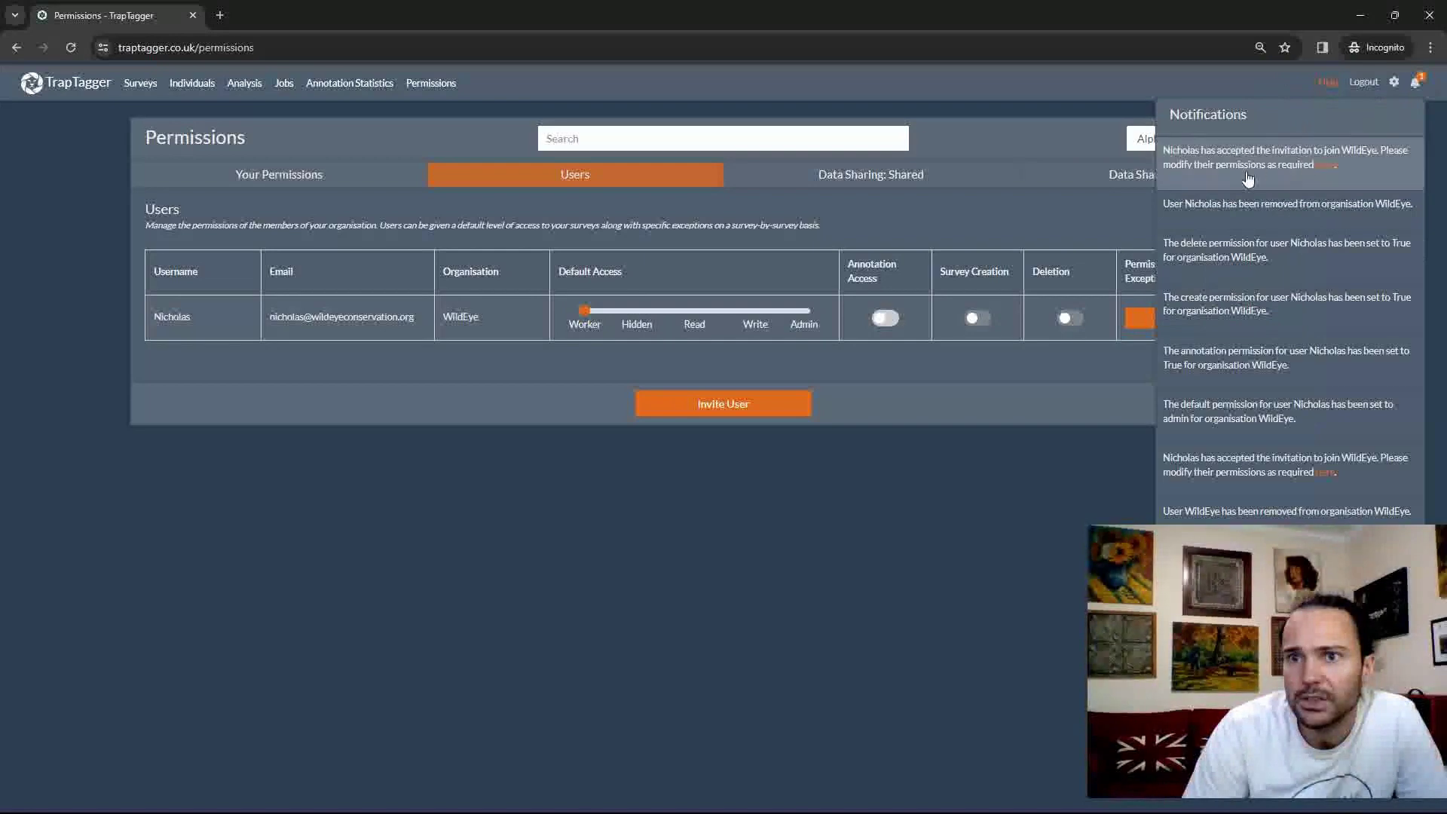
left_click(1247, 179)
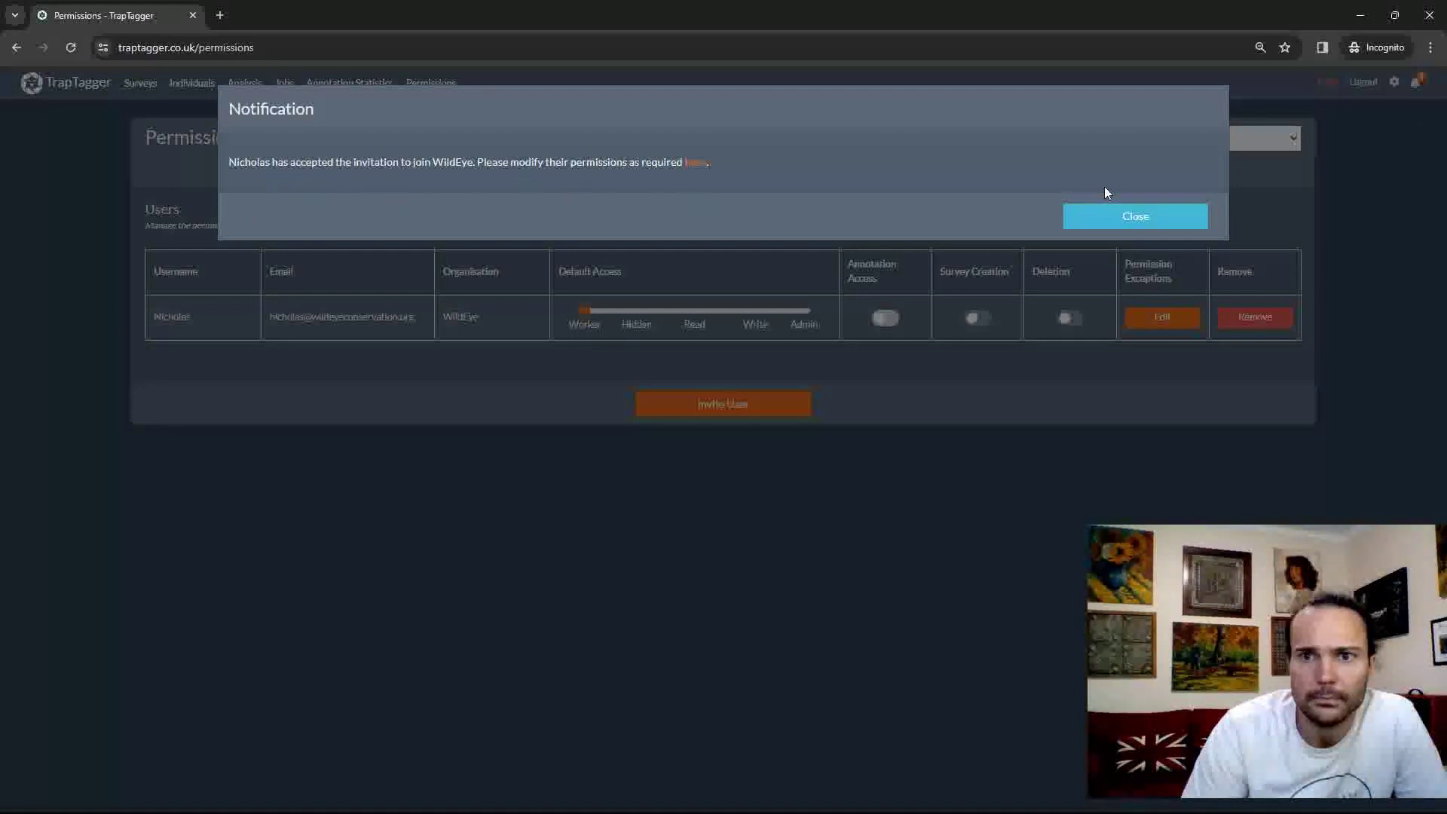
left_click(1102, 217)
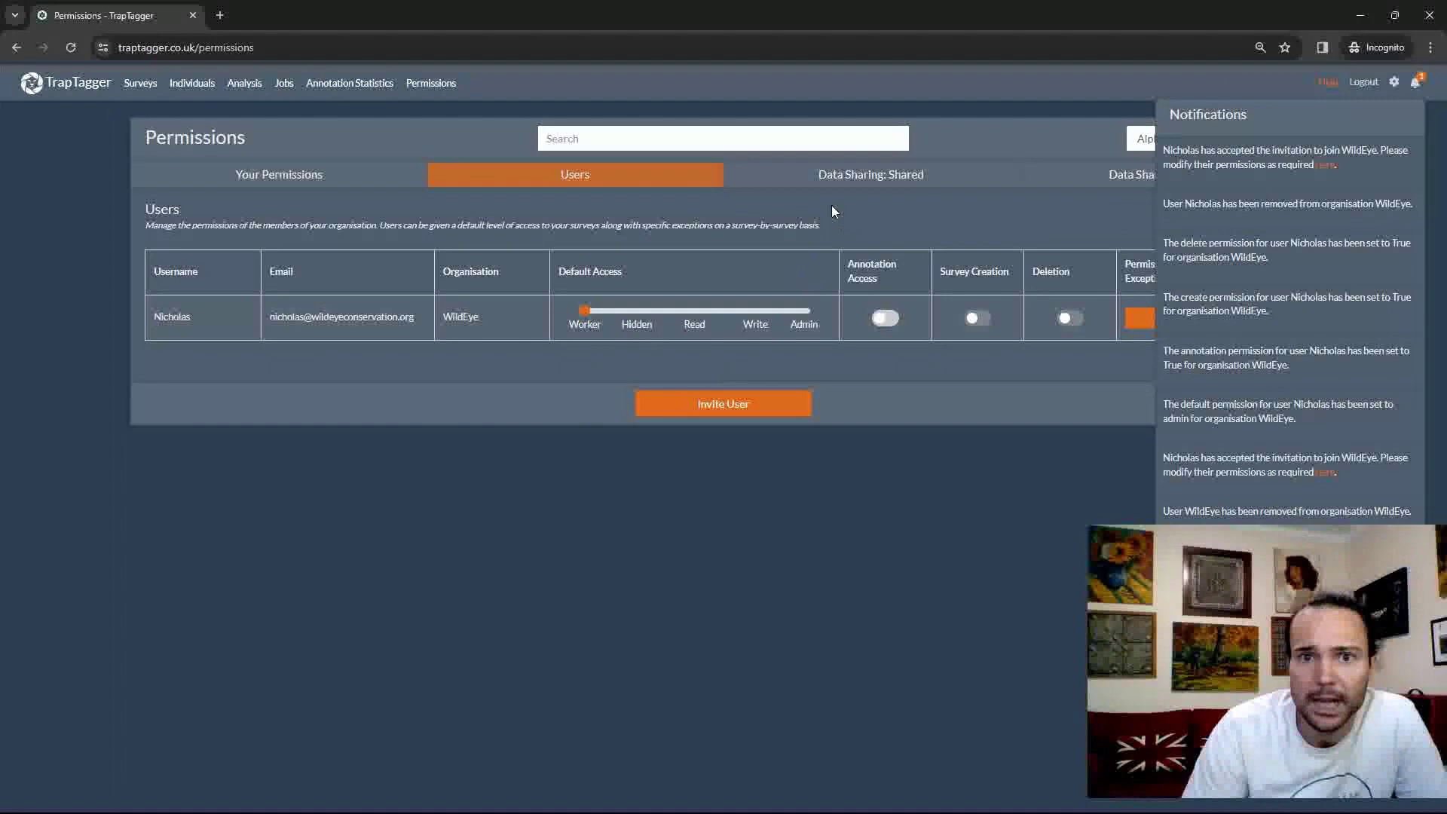
Step: Slide the new member's Default Access to Admin and confirm the full-write-access warning
left_click(833, 211)
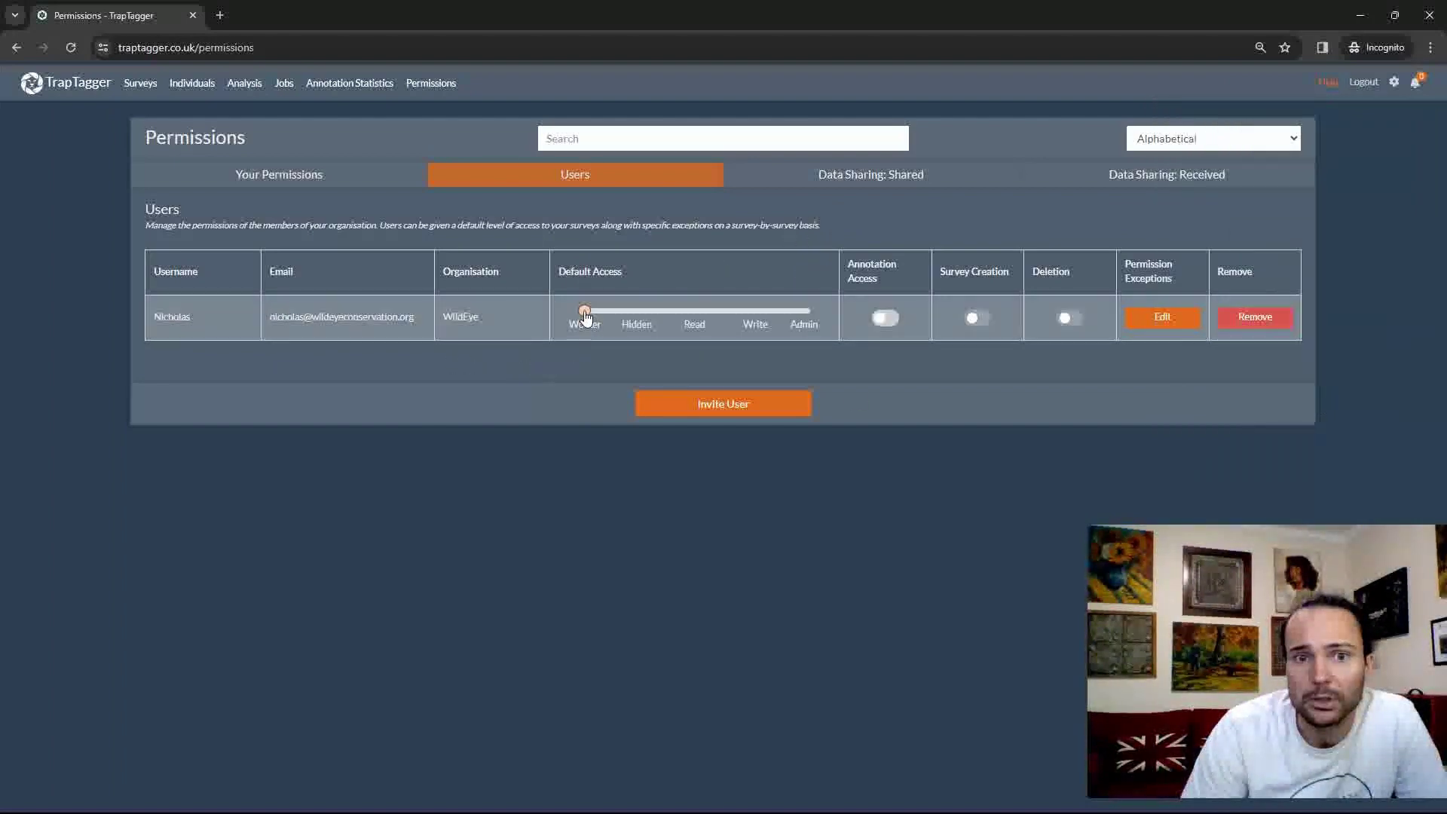
left_click_drag(585, 310, 805, 310)
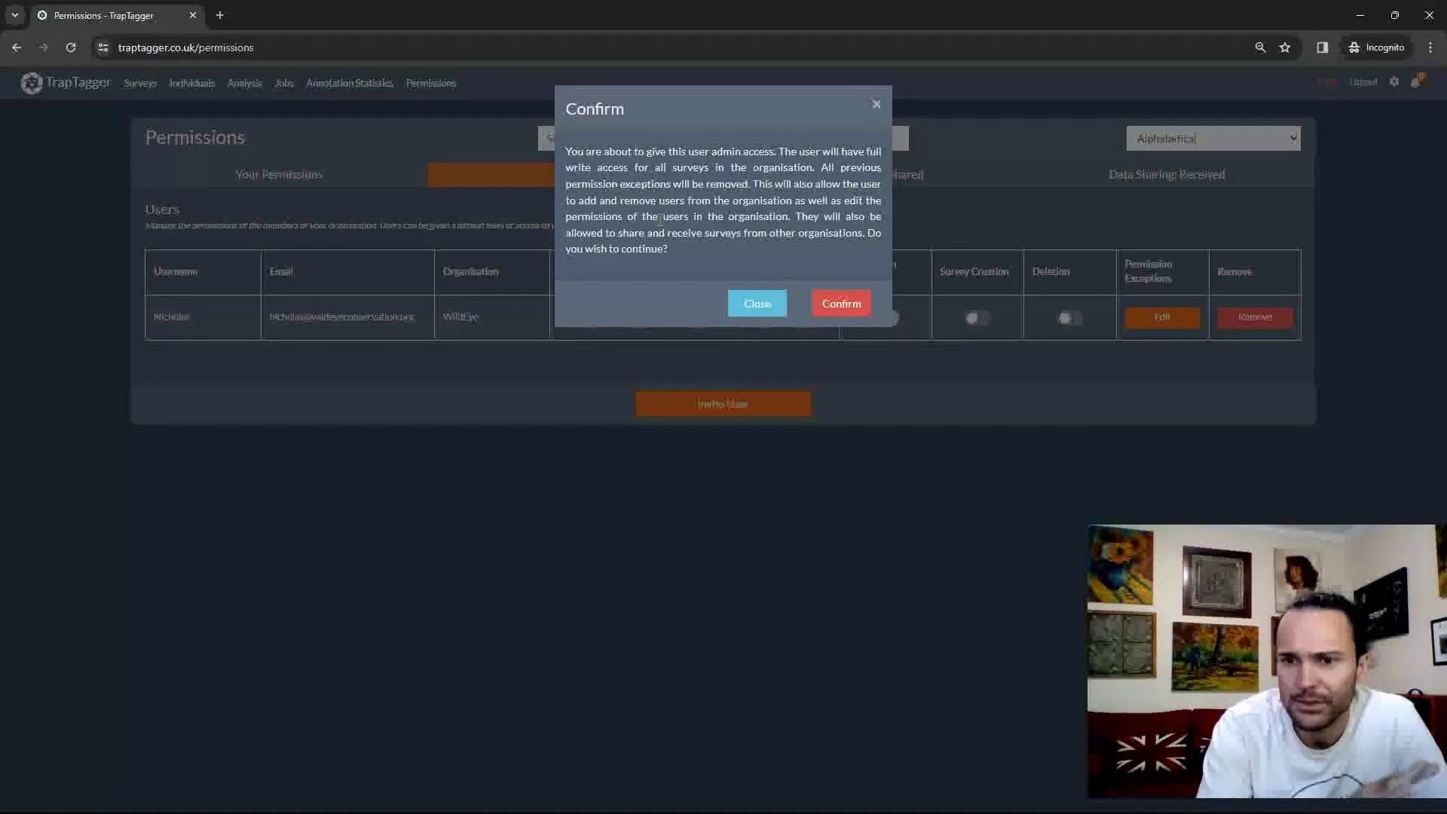
left_click(859, 303)
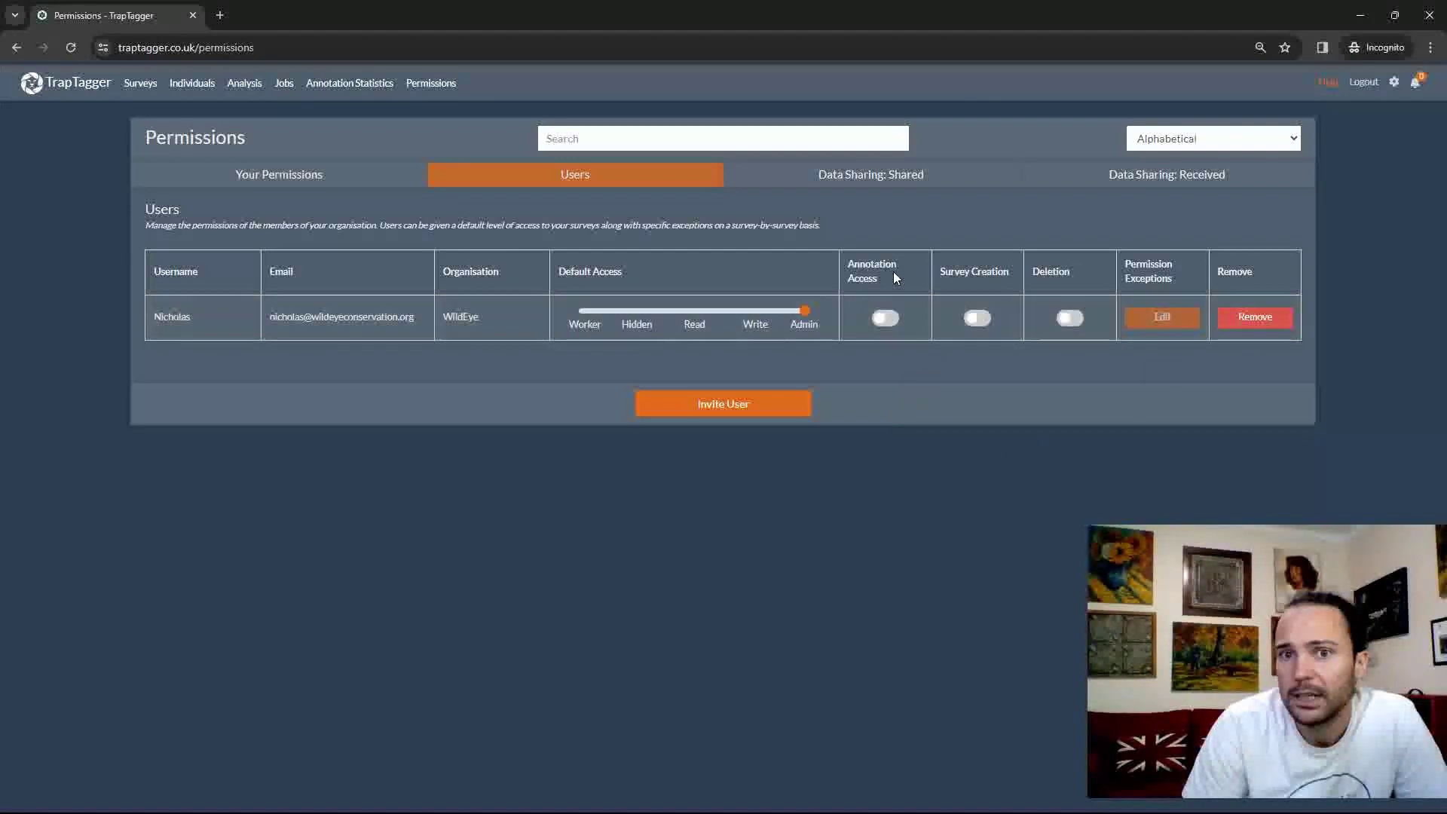
Step: Switch on the Annotation Access, Survey Creation and Deletion toggles in the member's row
left_click(886, 318)
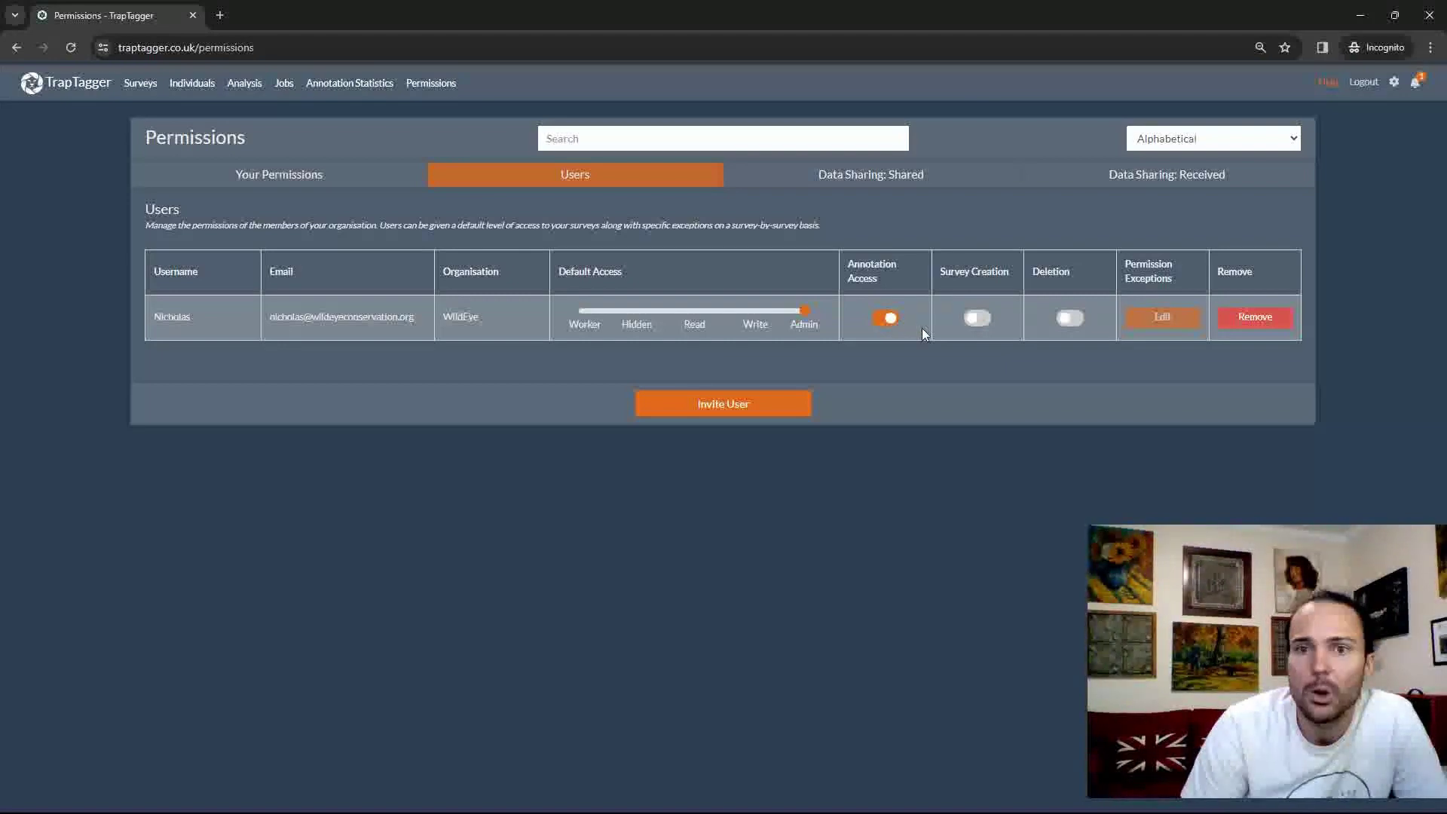
left_click(984, 319)
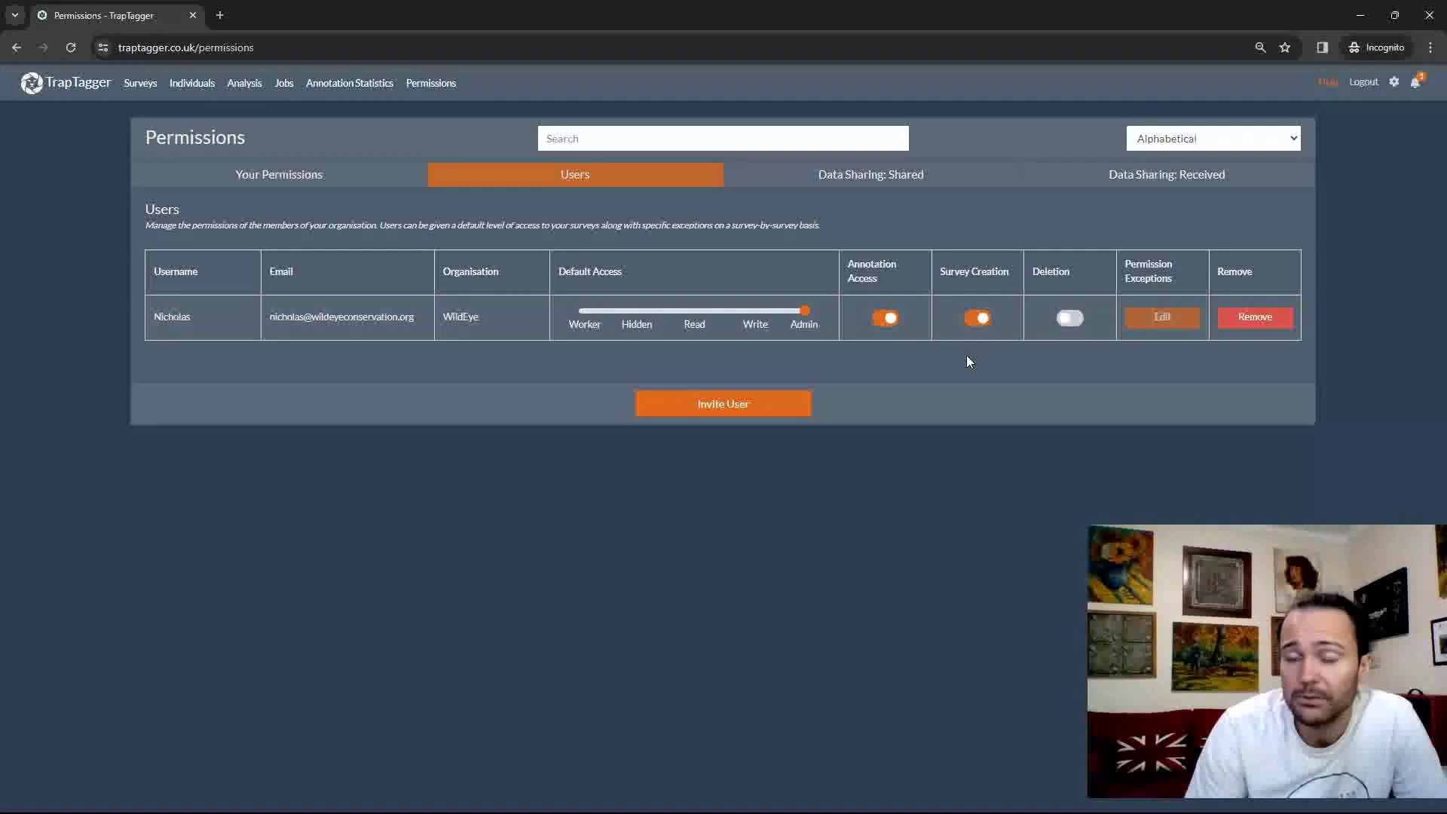
left_click(1065, 320)
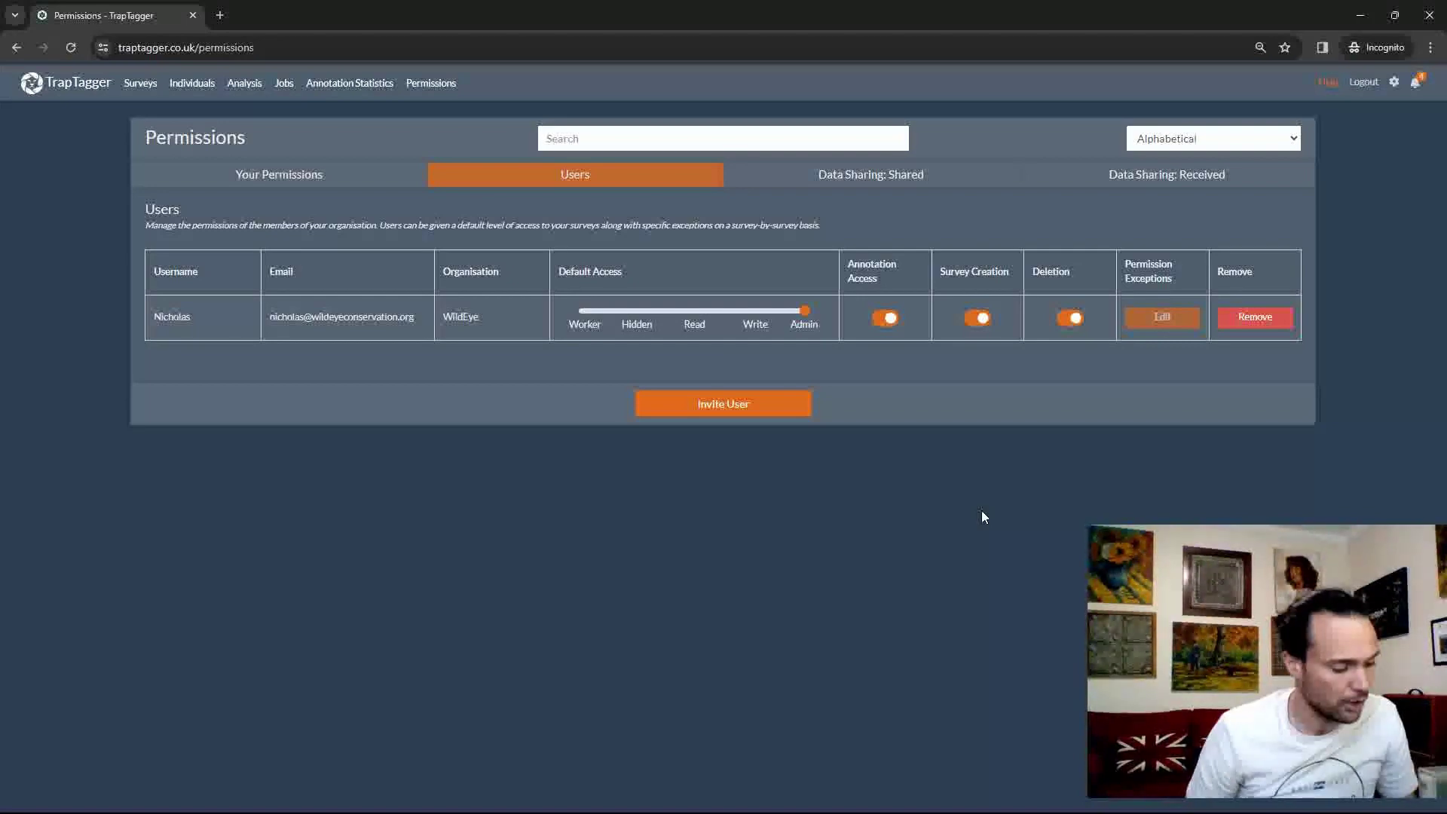
Step: In the personal account's window, check the permission notices, then reload to reveal the admin sections
key("alt+Tab")
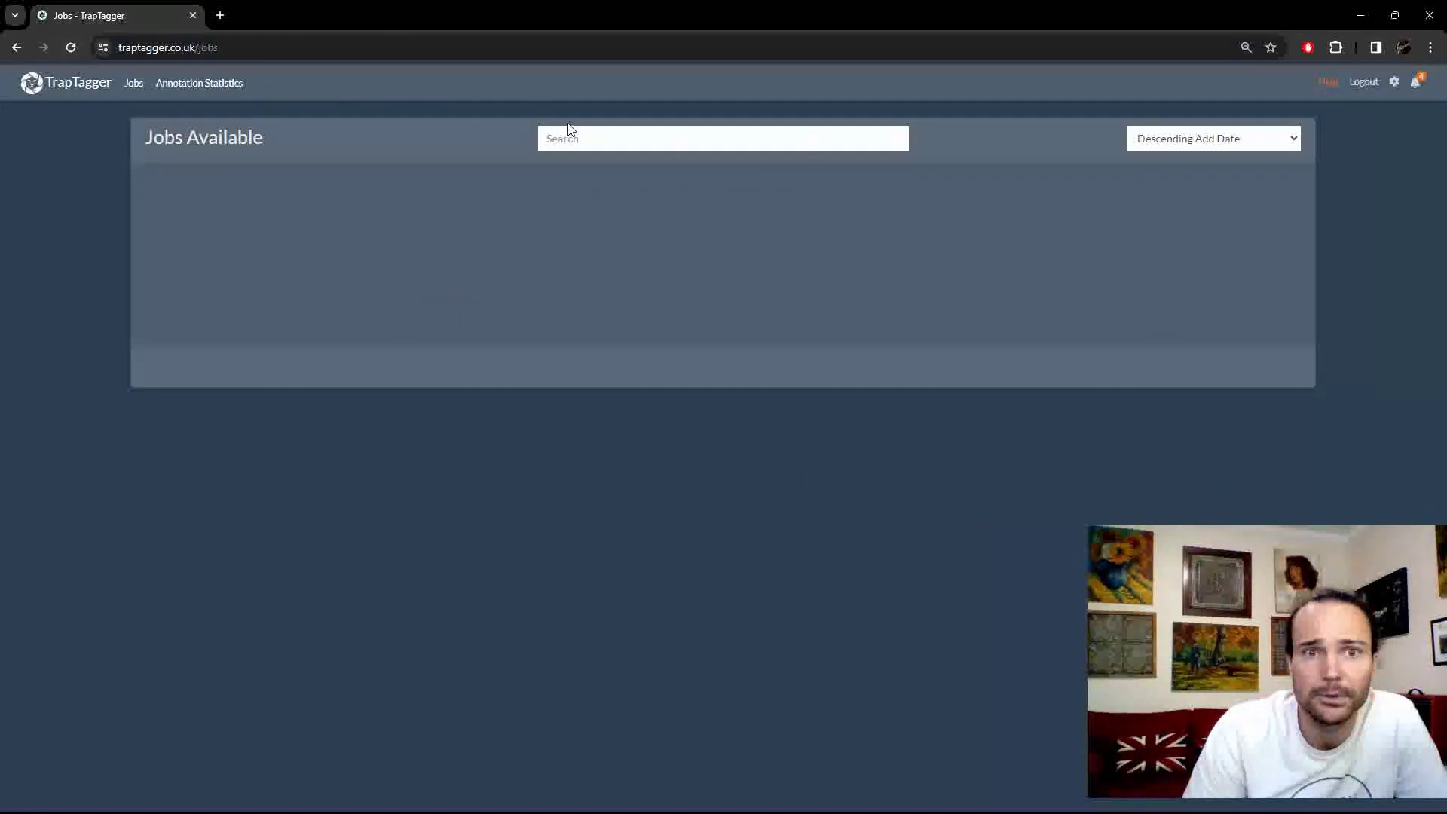
left_click(1415, 83)
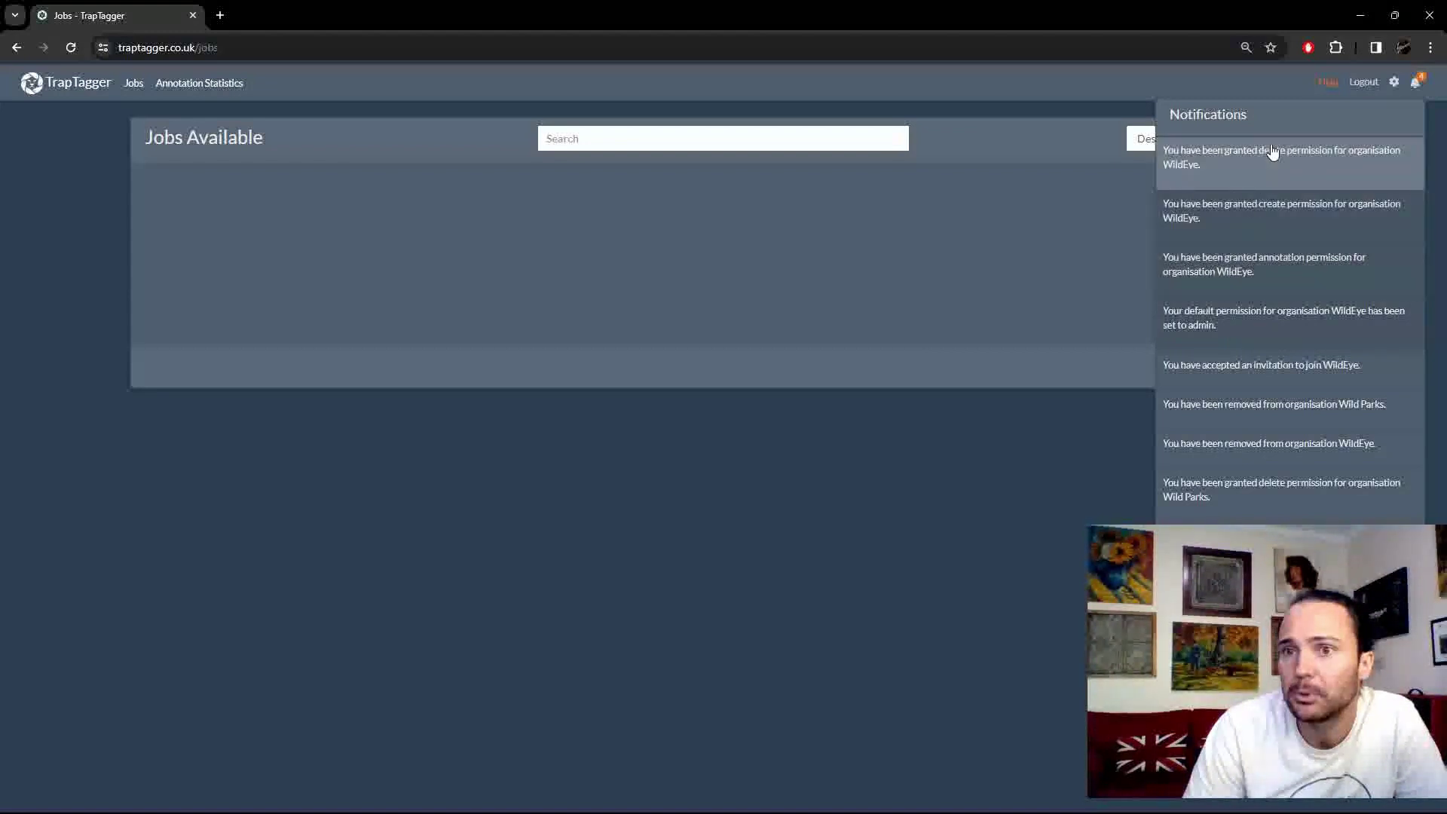
left_click(810, 248)
left_click(72, 49)
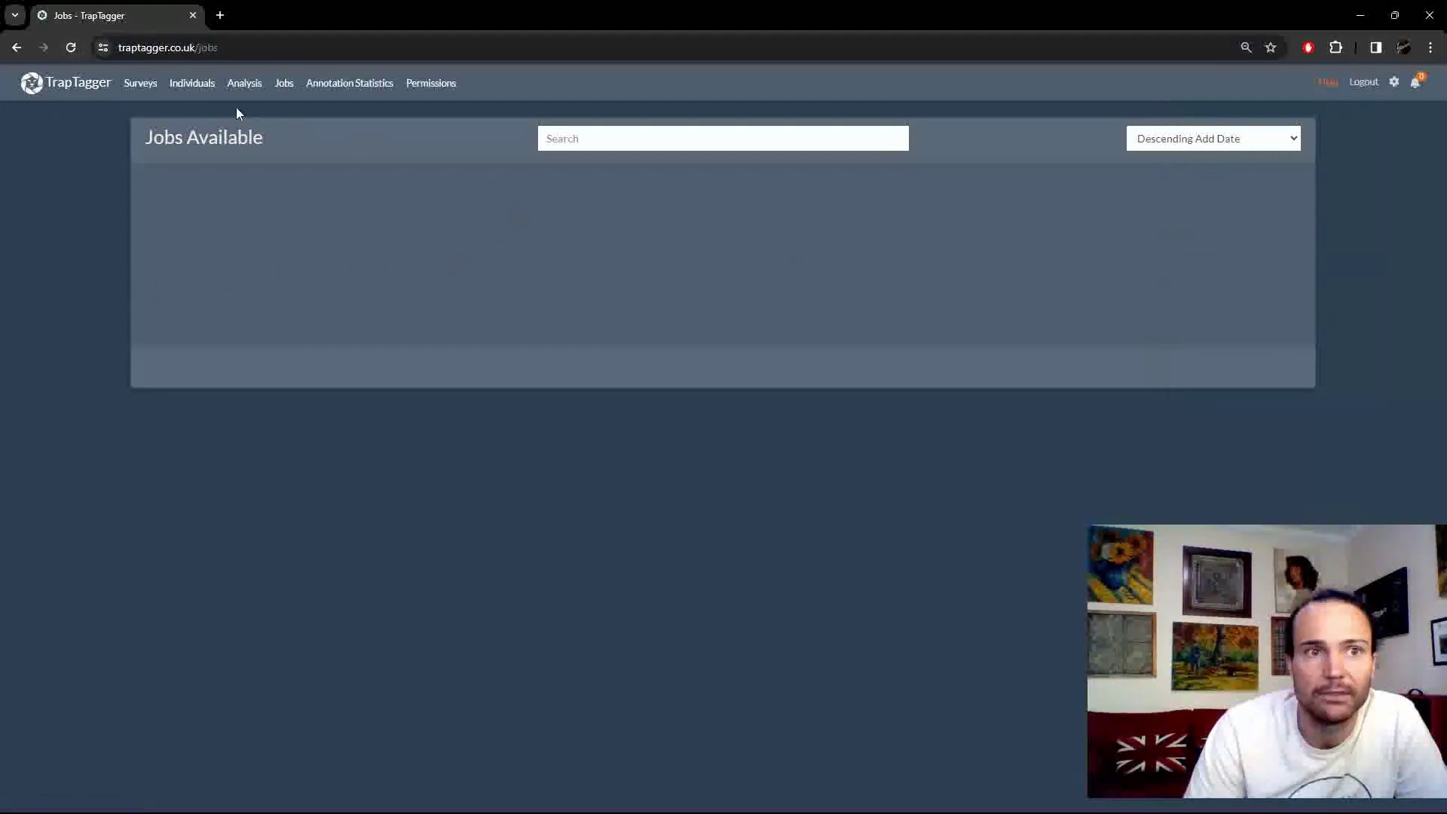
Step: Go to Surveys, then Permissions, and show WildEye's Users section
left_click(140, 84)
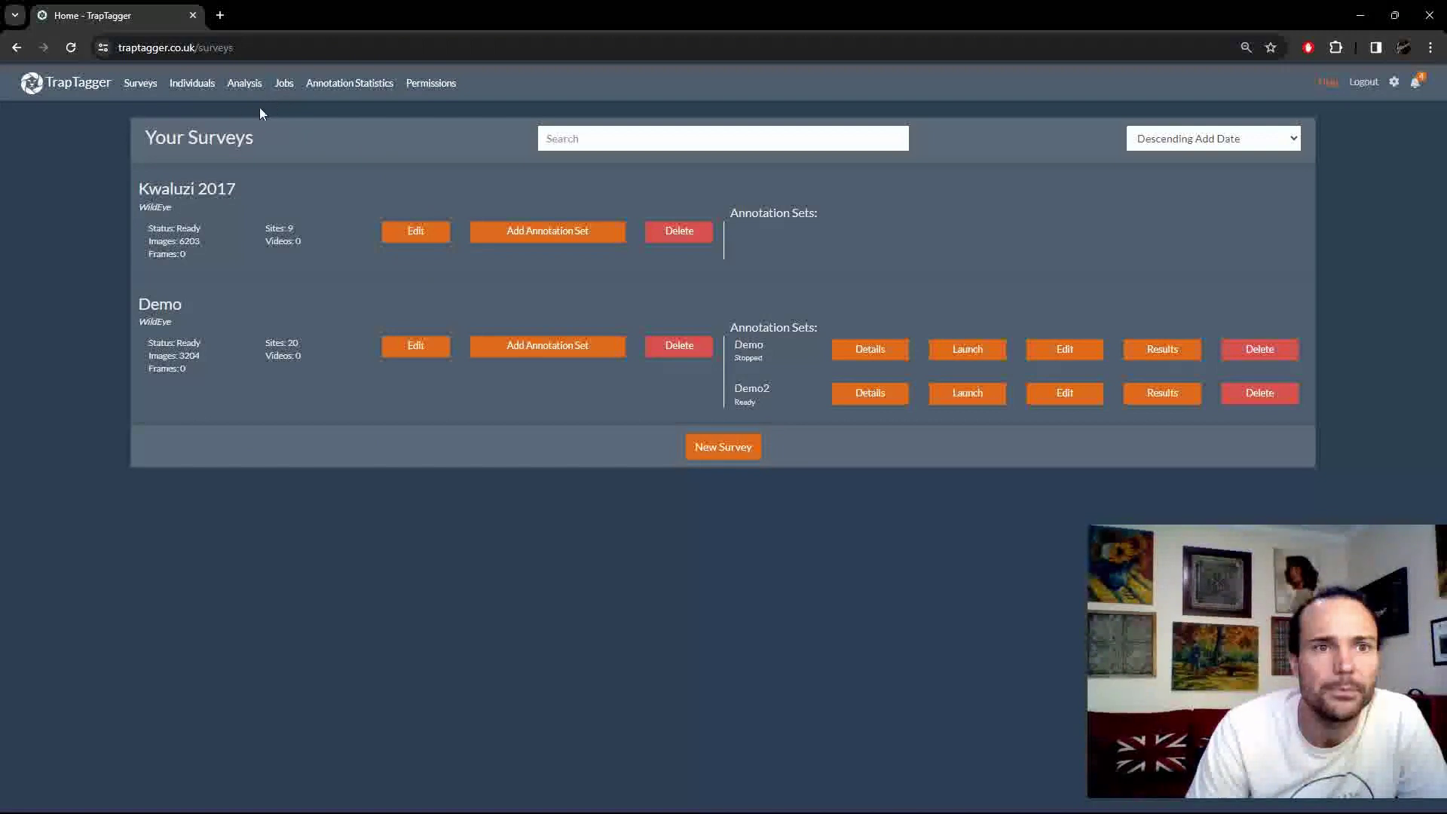
left_click(433, 85)
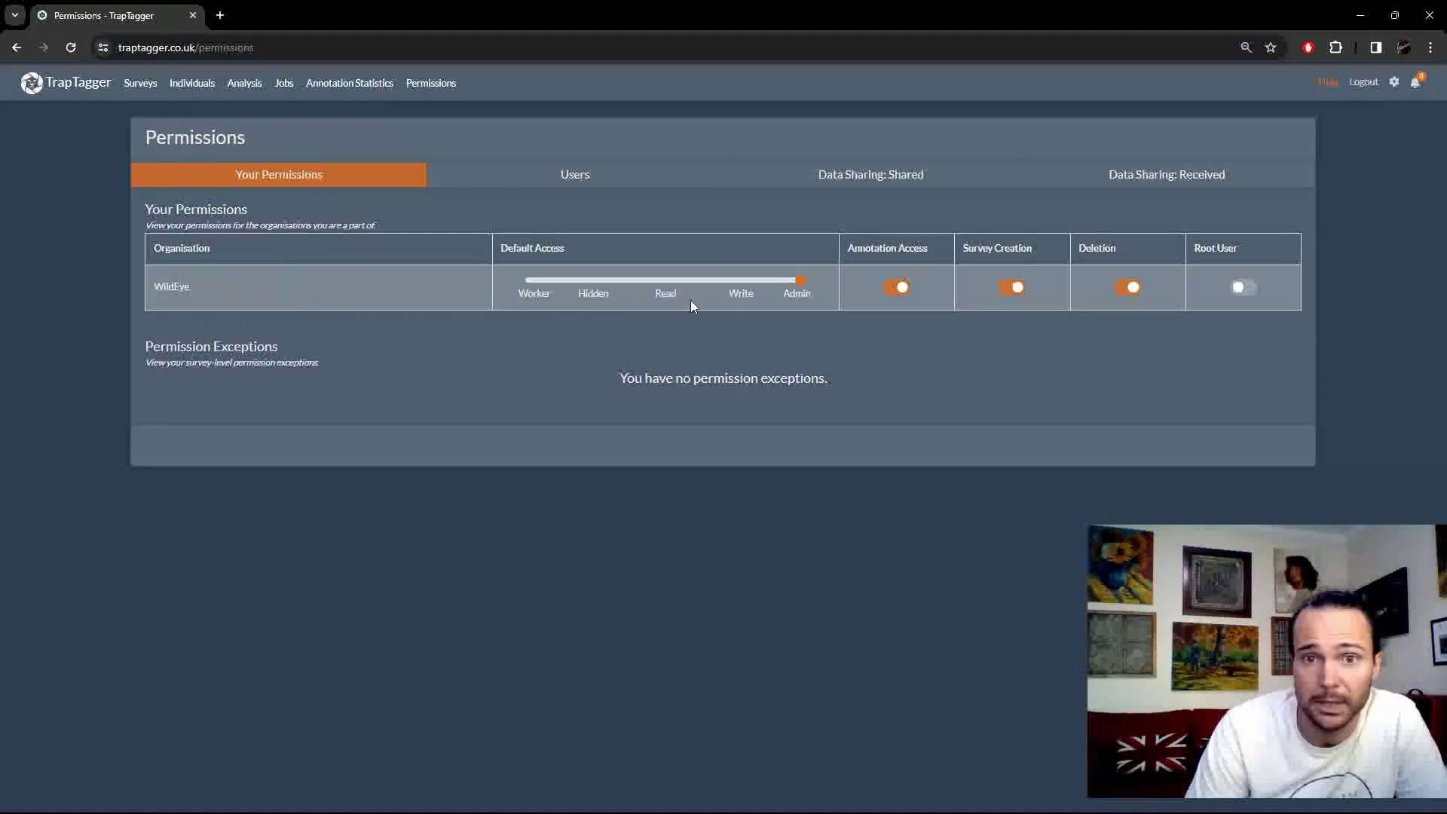
left_click(590, 180)
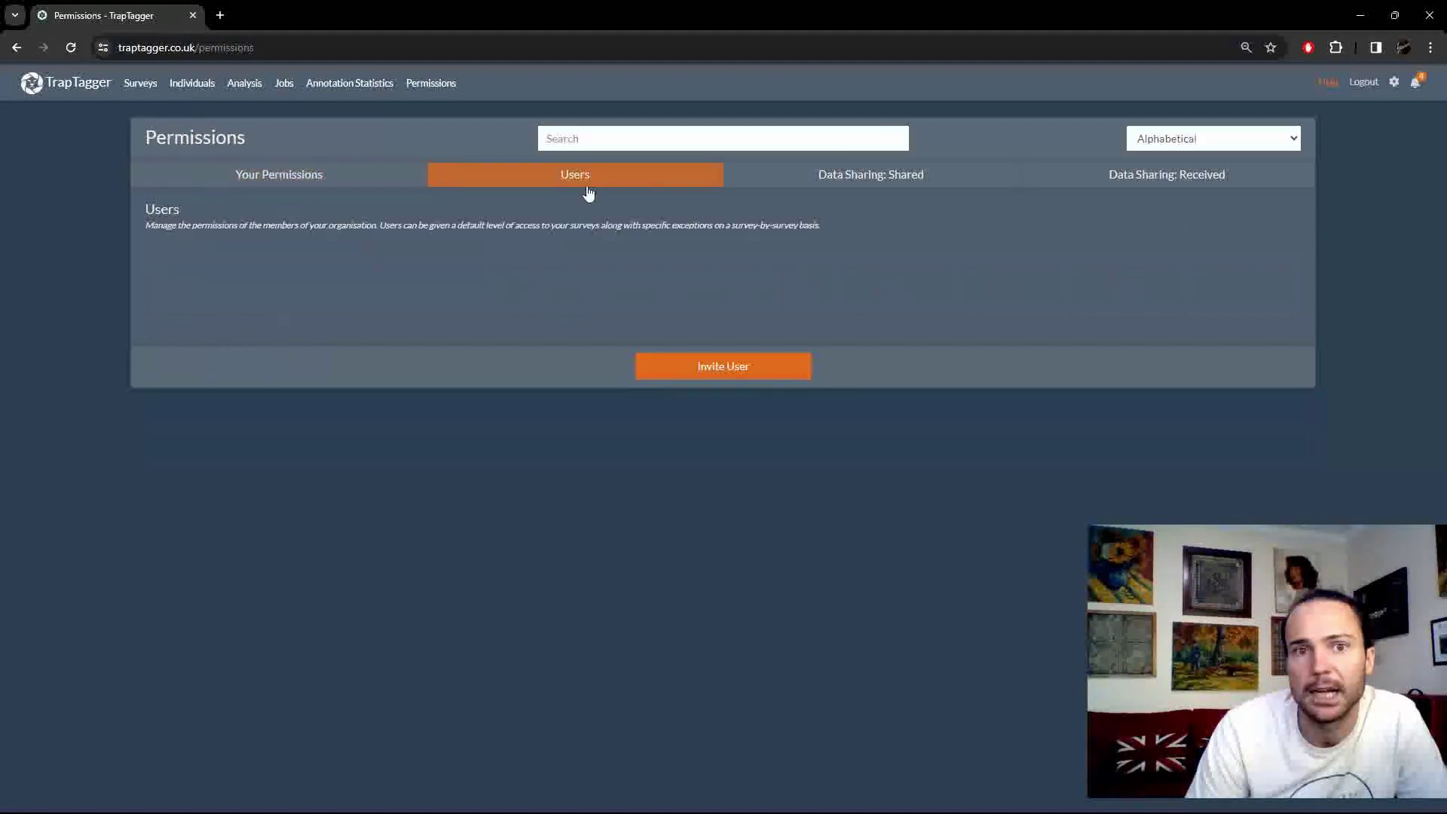